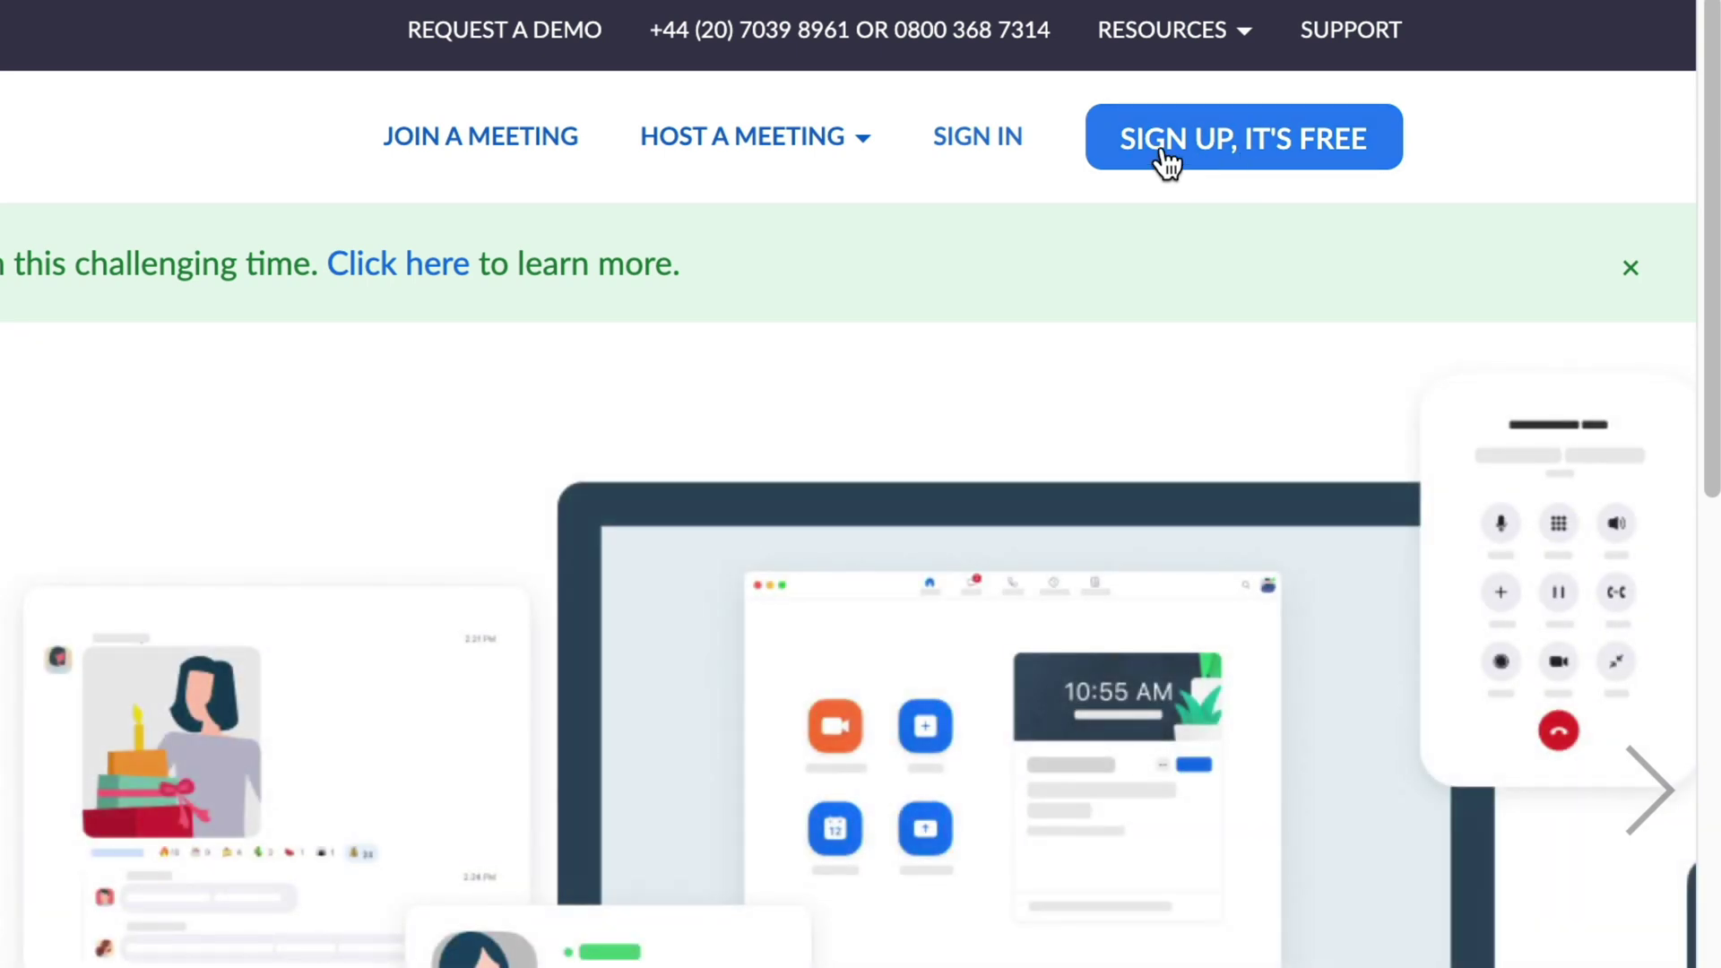
- Start the free sign-up and confirm a birth date of Jan 1, 1984
{"action": "left_click", "coordinate": [1165, 164]}
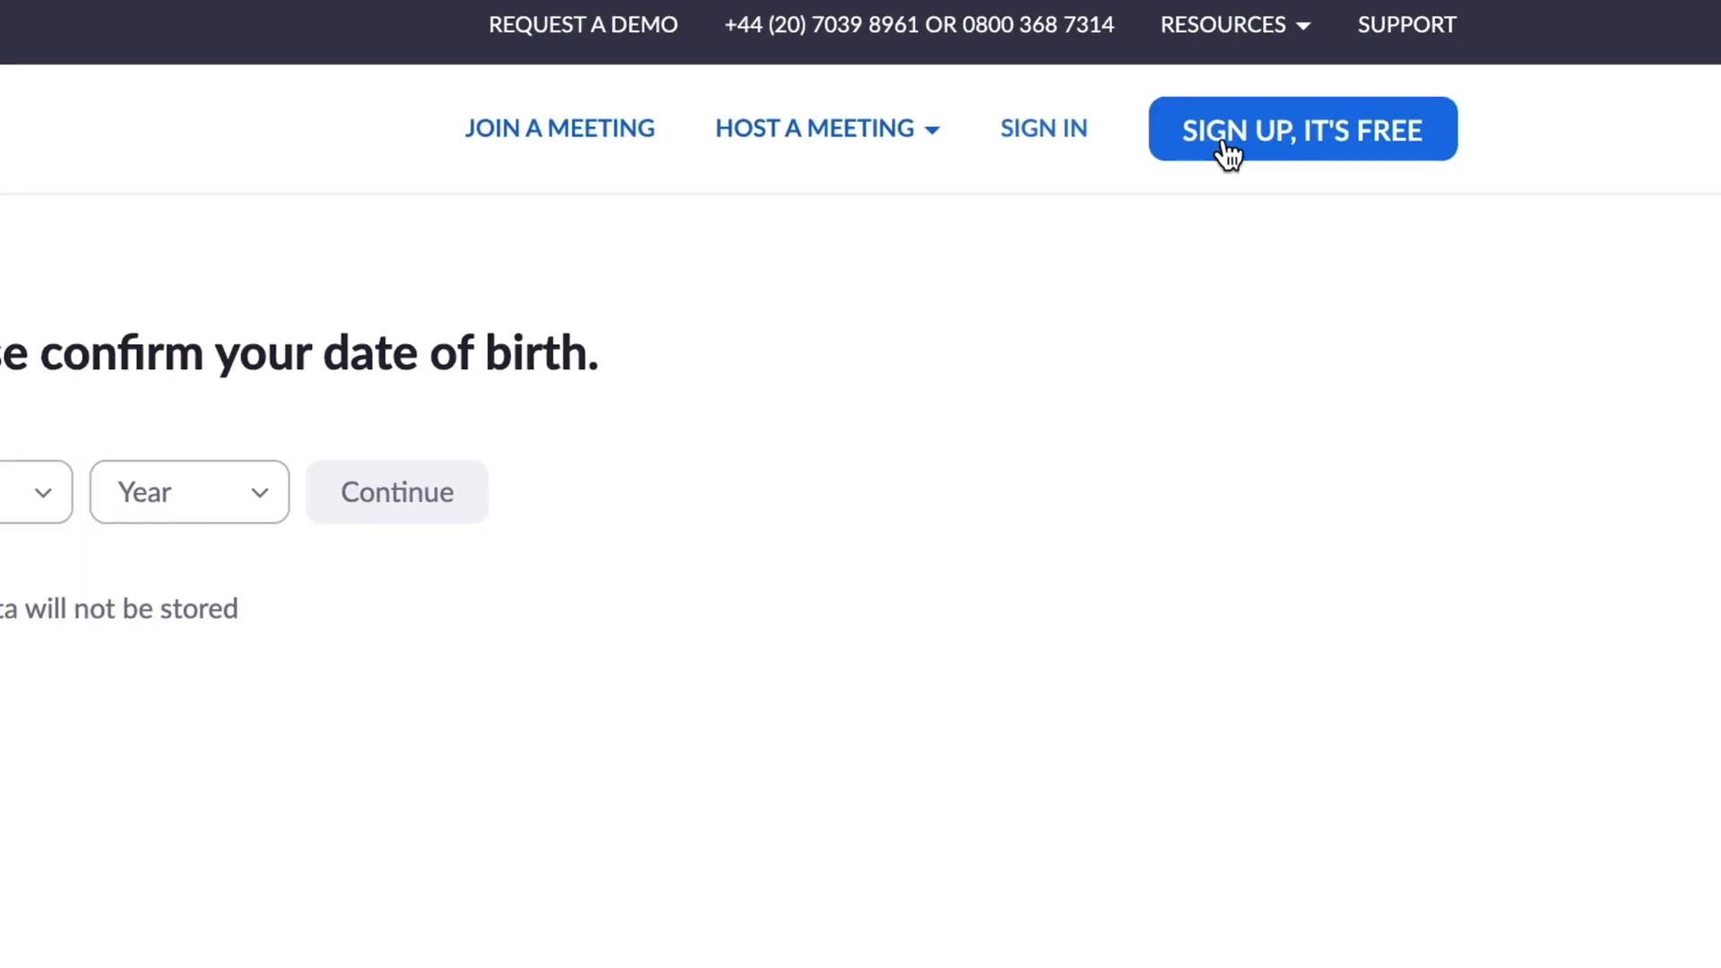
{"action": "left_click", "coordinate": [621, 349]}
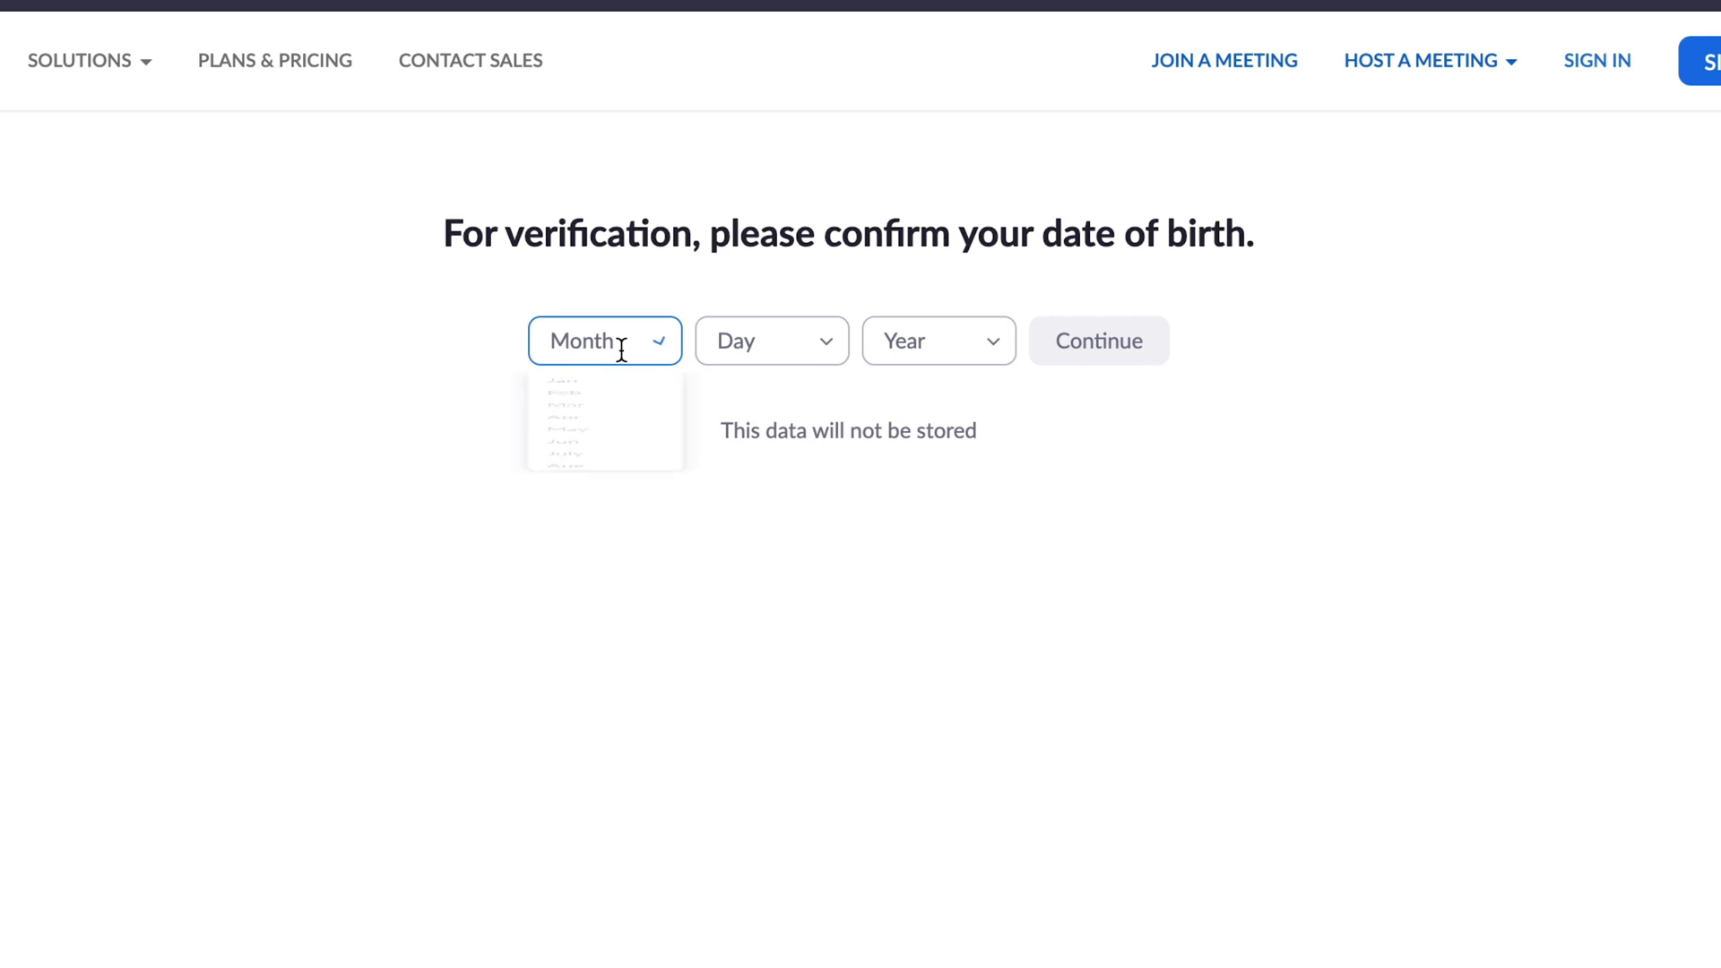
{"action": "left_click", "coordinate": [622, 412]}
{"action": "left_click", "coordinate": [761, 341]}
{"action": "left_click", "coordinate": [776, 434]}
{"action": "left_click", "coordinate": [946, 350]}
{"action": "scroll", "coordinate": [945, 537], "scroll_direction": "down", "scroll_amount": 10}
{"action": "left_click", "coordinate": [932, 622]}
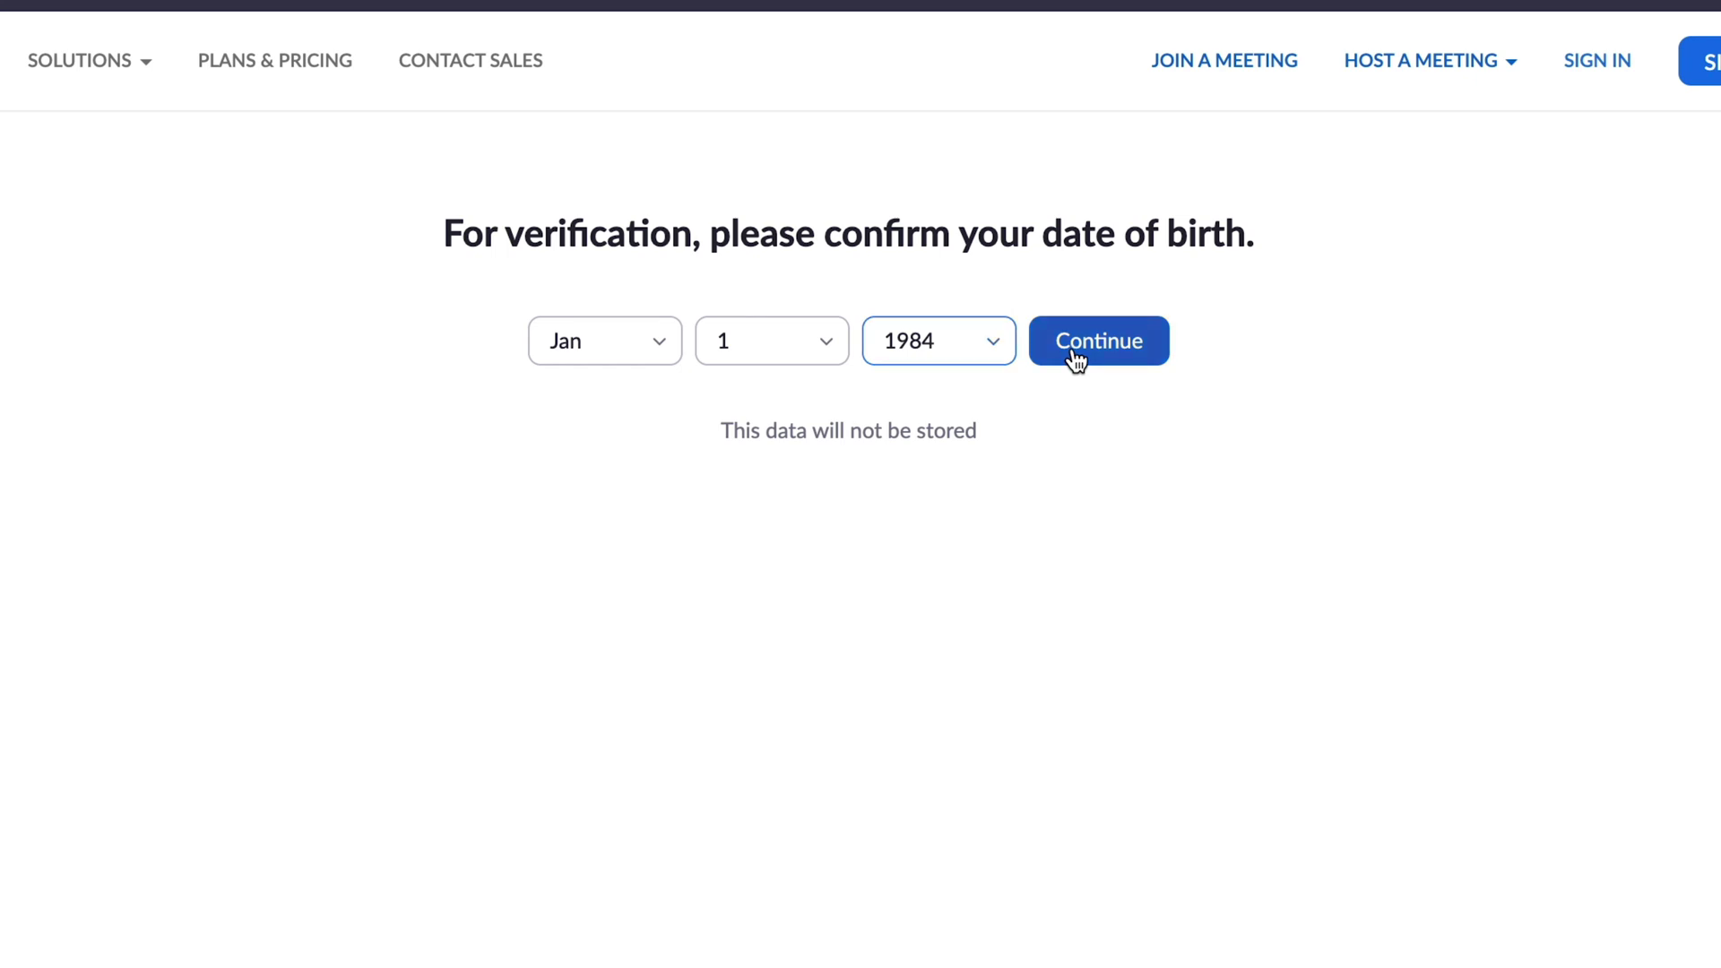
{"action": "left_click", "coordinate": [1076, 358]}
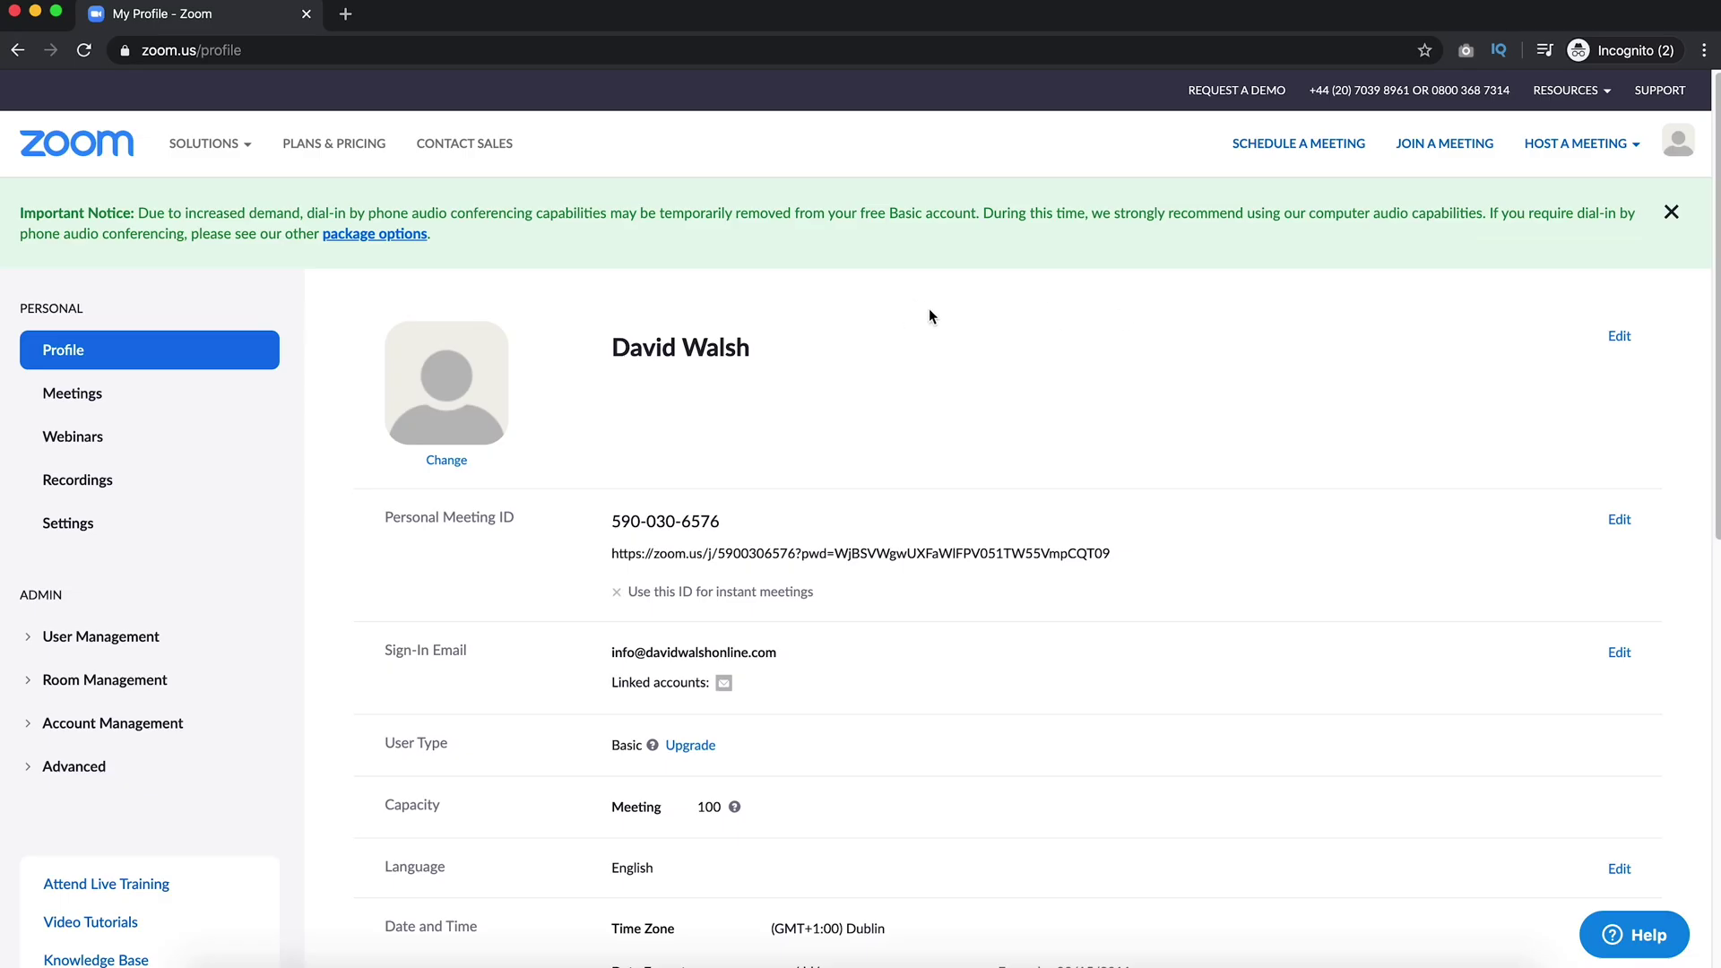
- Go to the account Settings page from the profile sidebar
{"action": "left_click", "coordinate": [69, 523]}
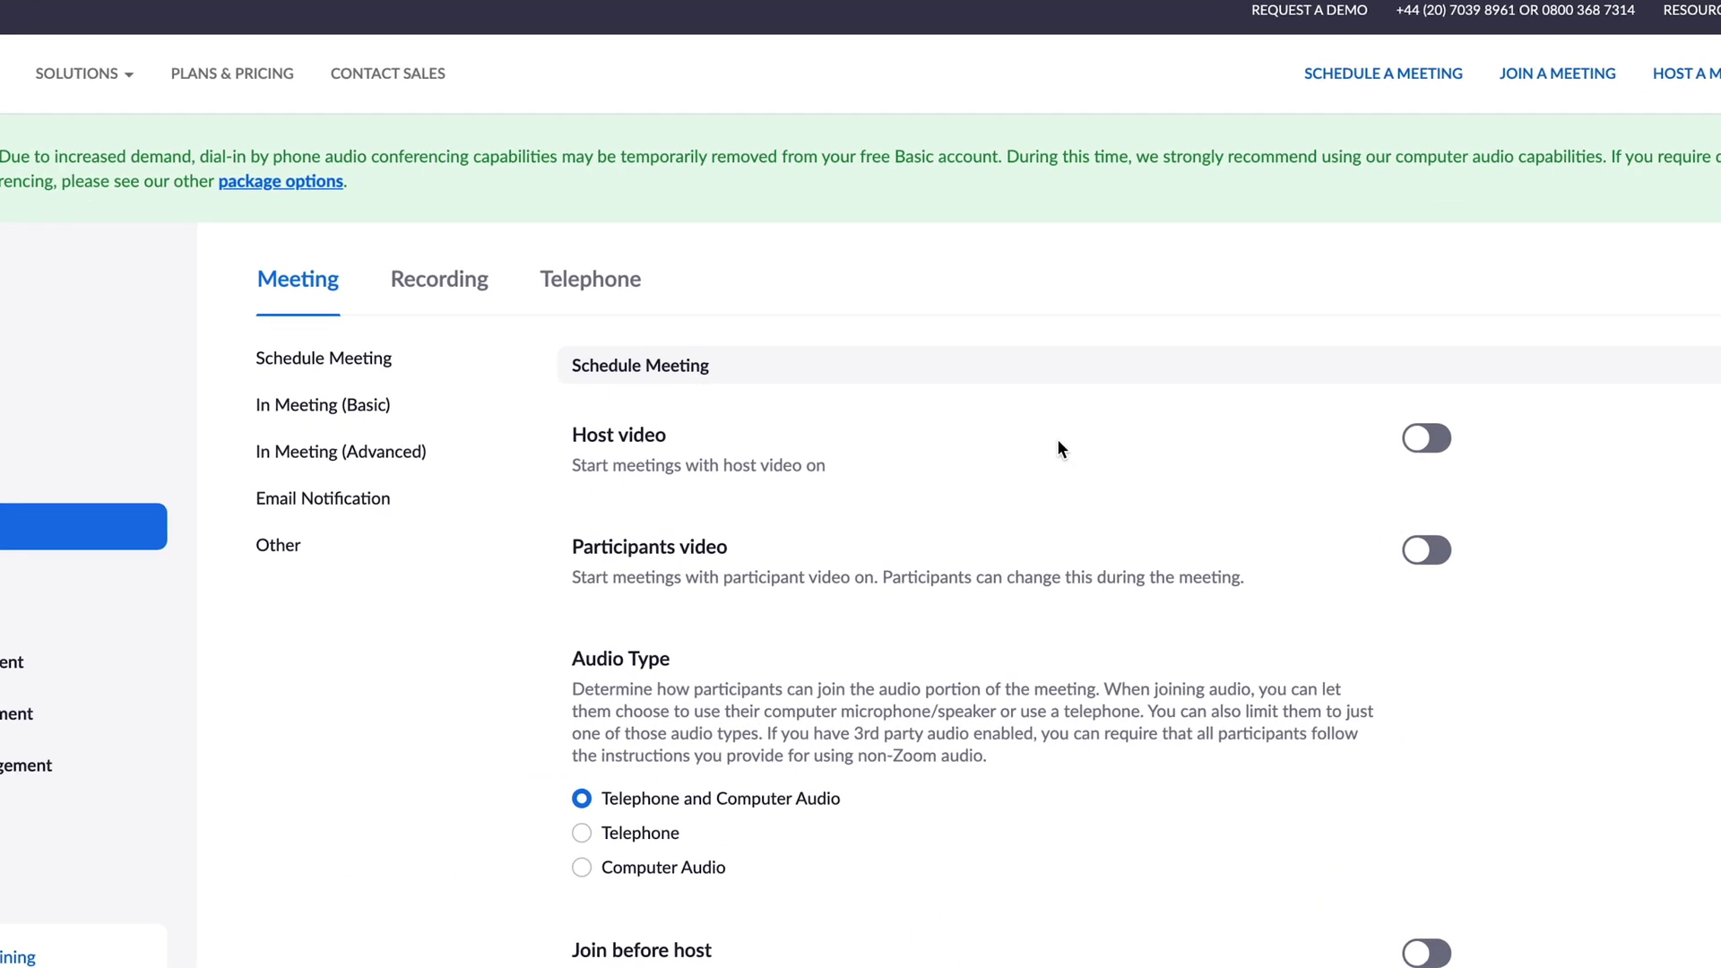
- Switch Host video on in Meeting settings and scroll through the remaining options
{"action": "scroll", "coordinate": [727, 383], "scroll_direction": "down", "scroll_amount": 1}
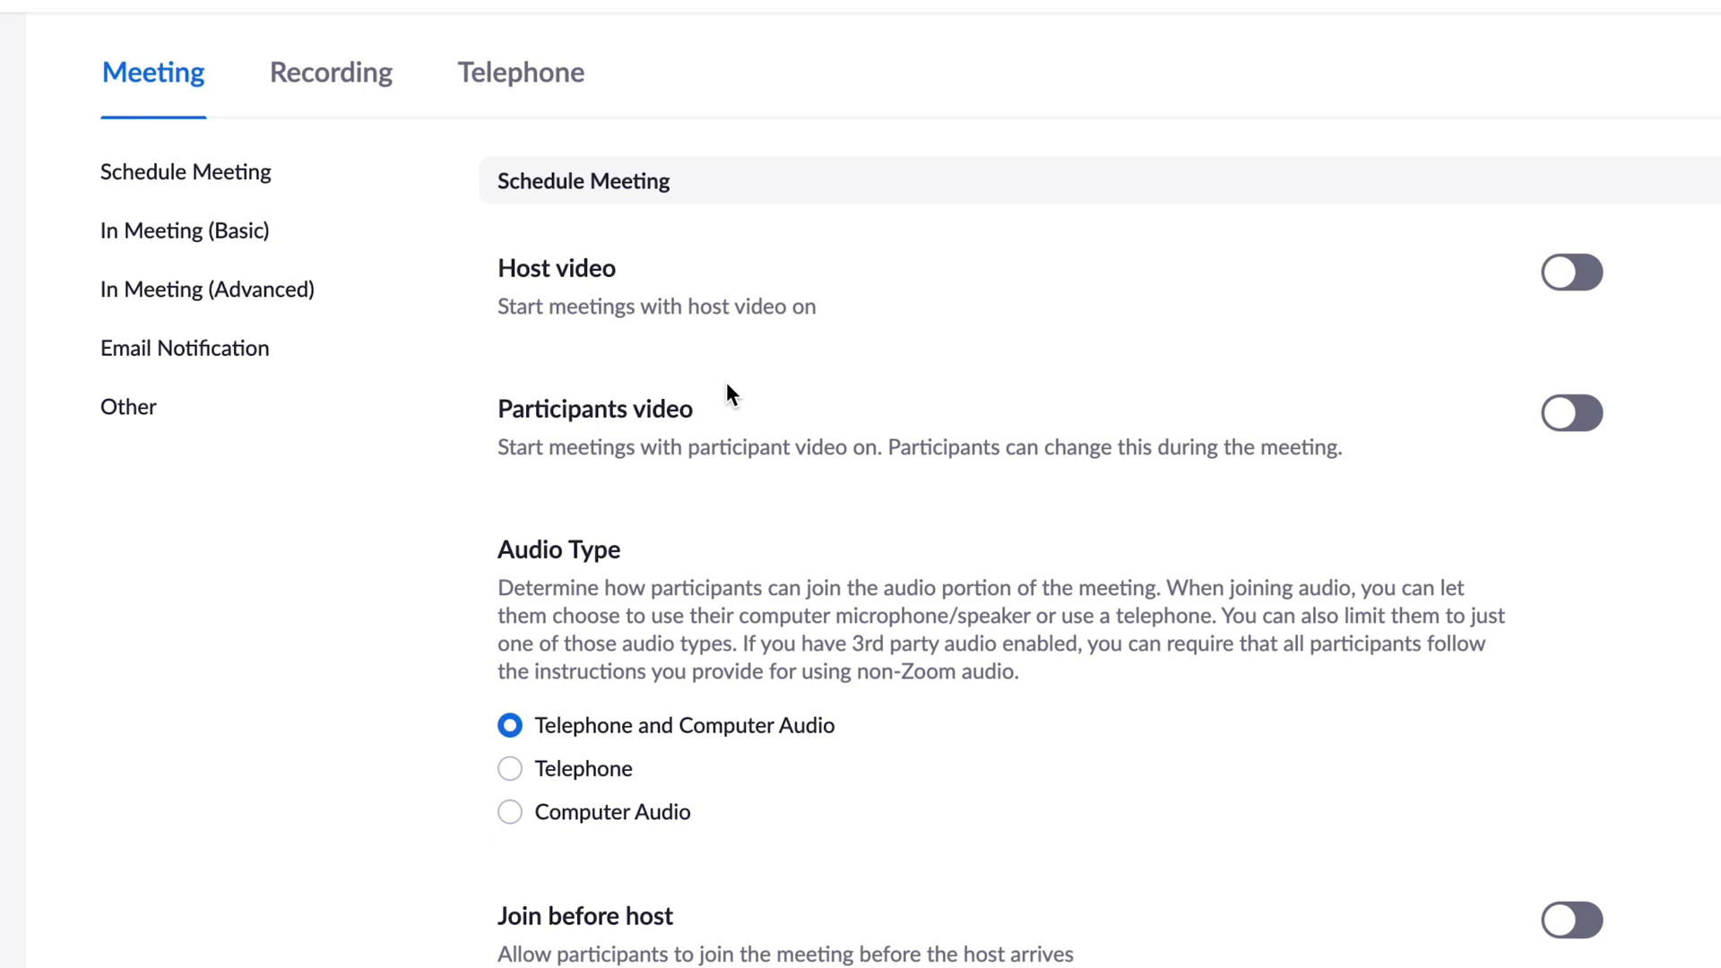
{"action": "left_click", "coordinate": [1574, 279]}
{"action": "scroll", "coordinate": [1155, 379], "scroll_direction": "down", "scroll_amount": 2}
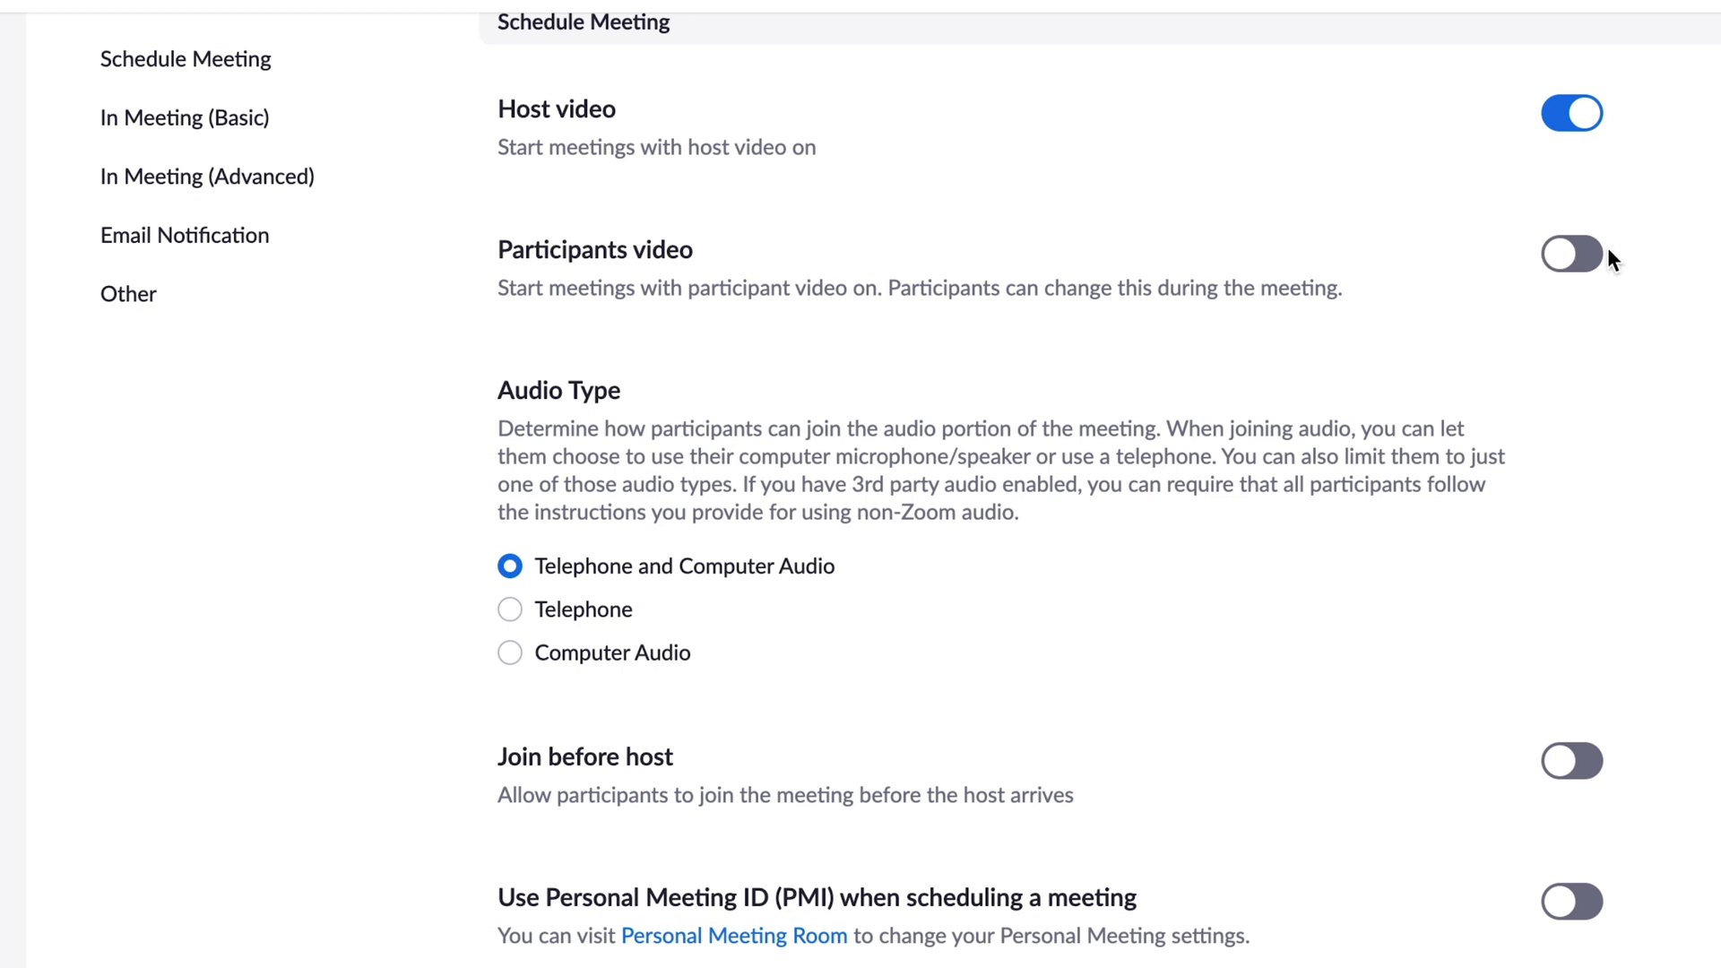
{"action": "scroll", "coordinate": [1024, 384], "scroll_direction": "down", "scroll_amount": 2}
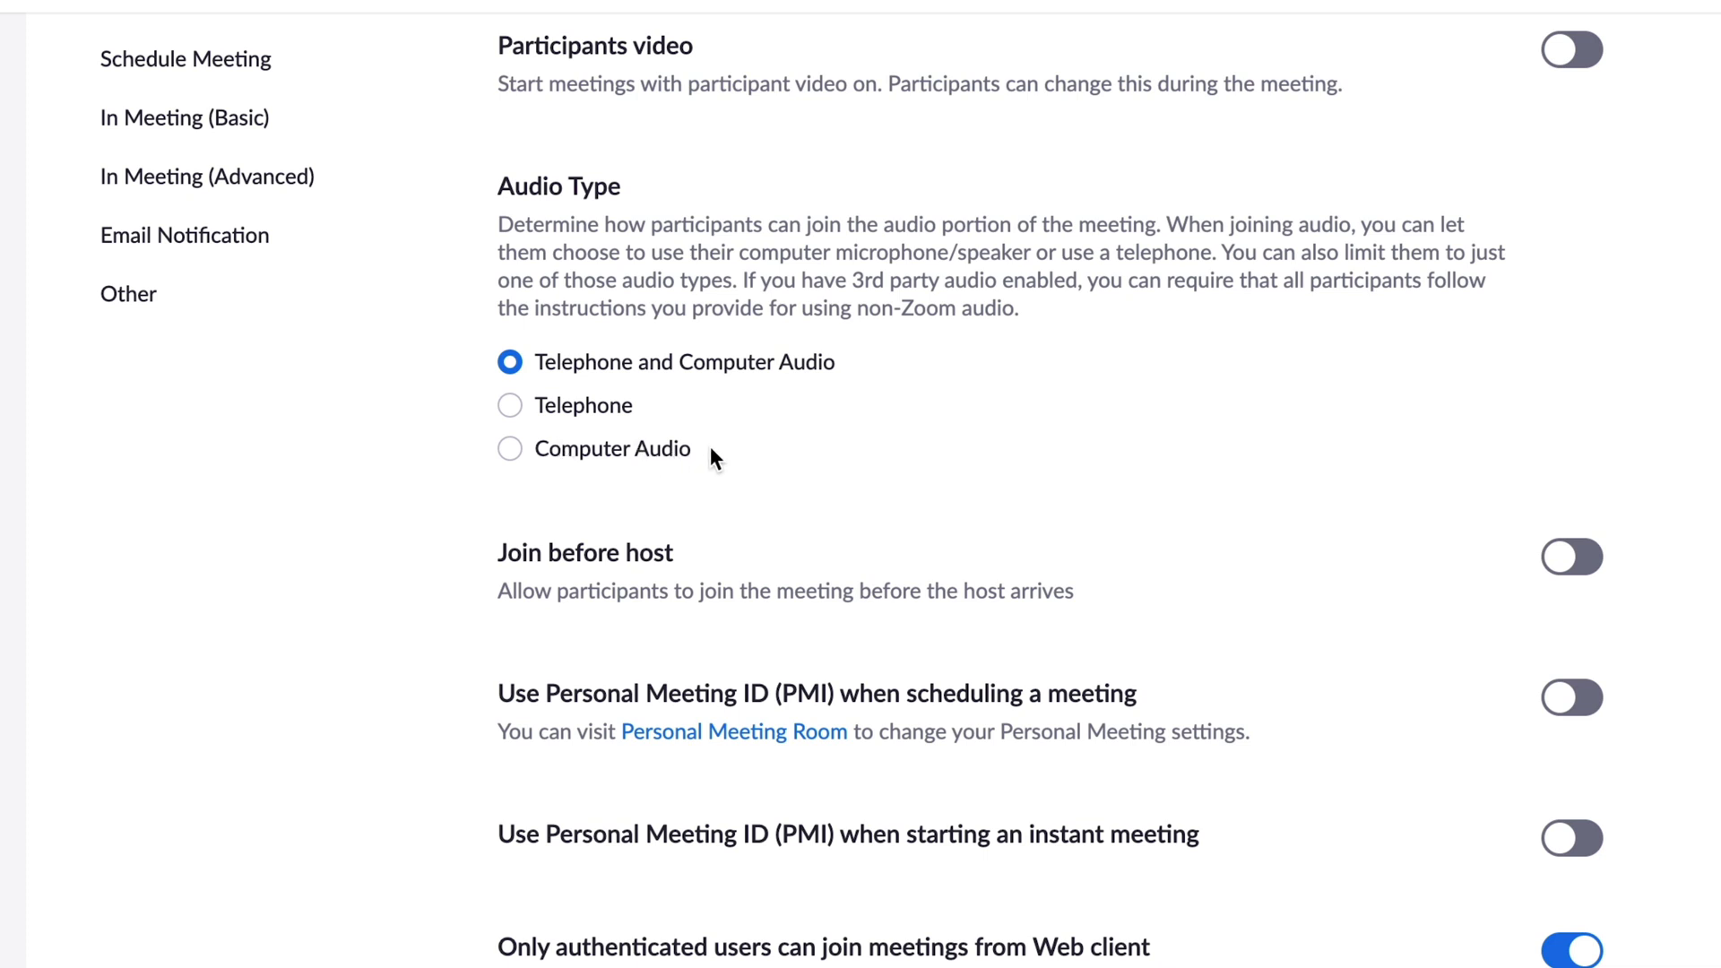
{"action": "scroll", "coordinate": [708, 452], "scroll_direction": "down", "scroll_amount": 3}
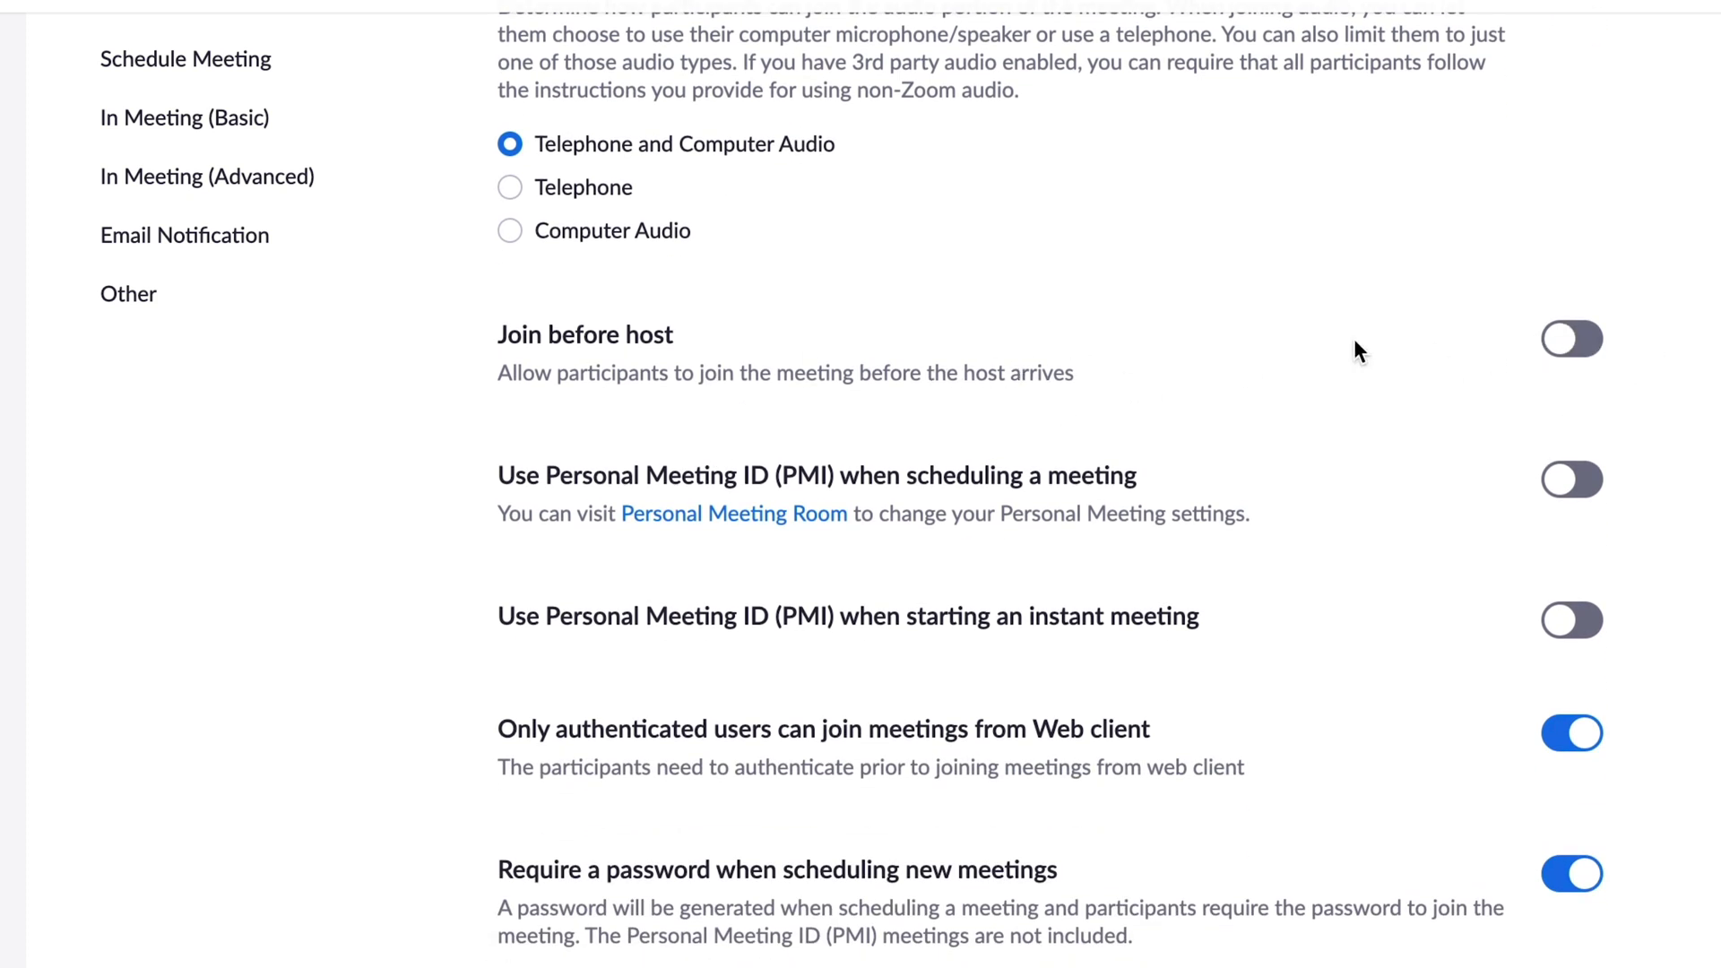
{"action": "scroll", "coordinate": [1352, 350], "scroll_direction": "down", "scroll_amount": 5}
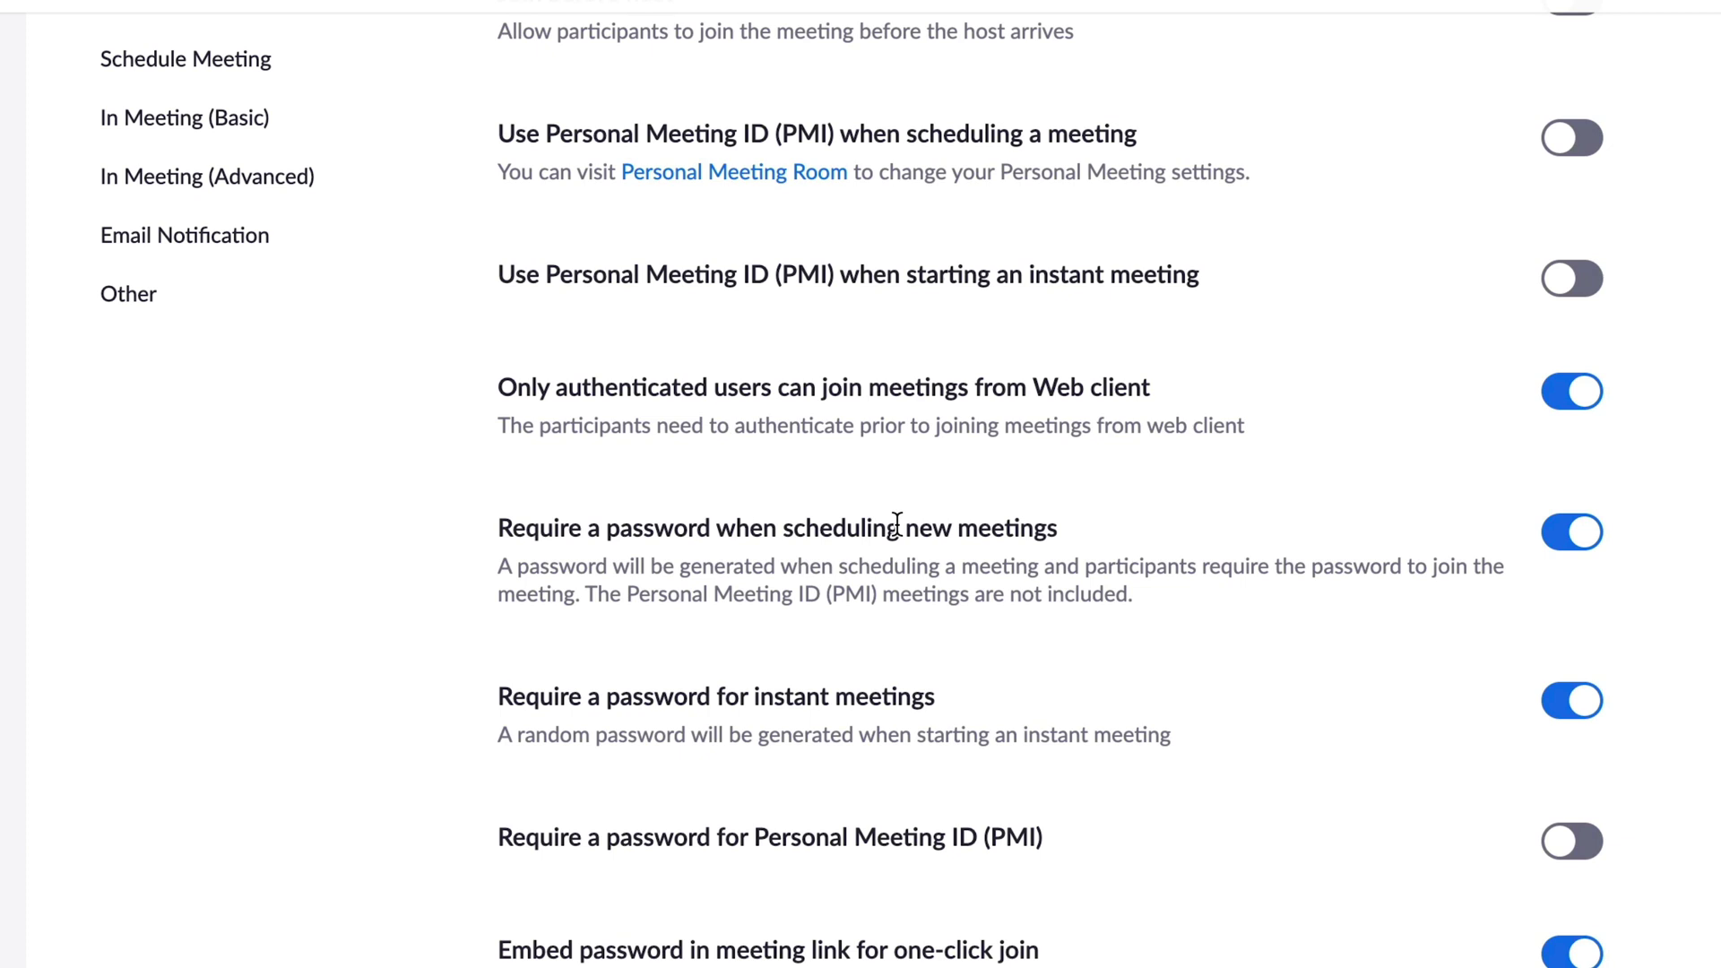
{"action": "scroll", "coordinate": [896, 522], "scroll_direction": "down", "scroll_amount": 4}
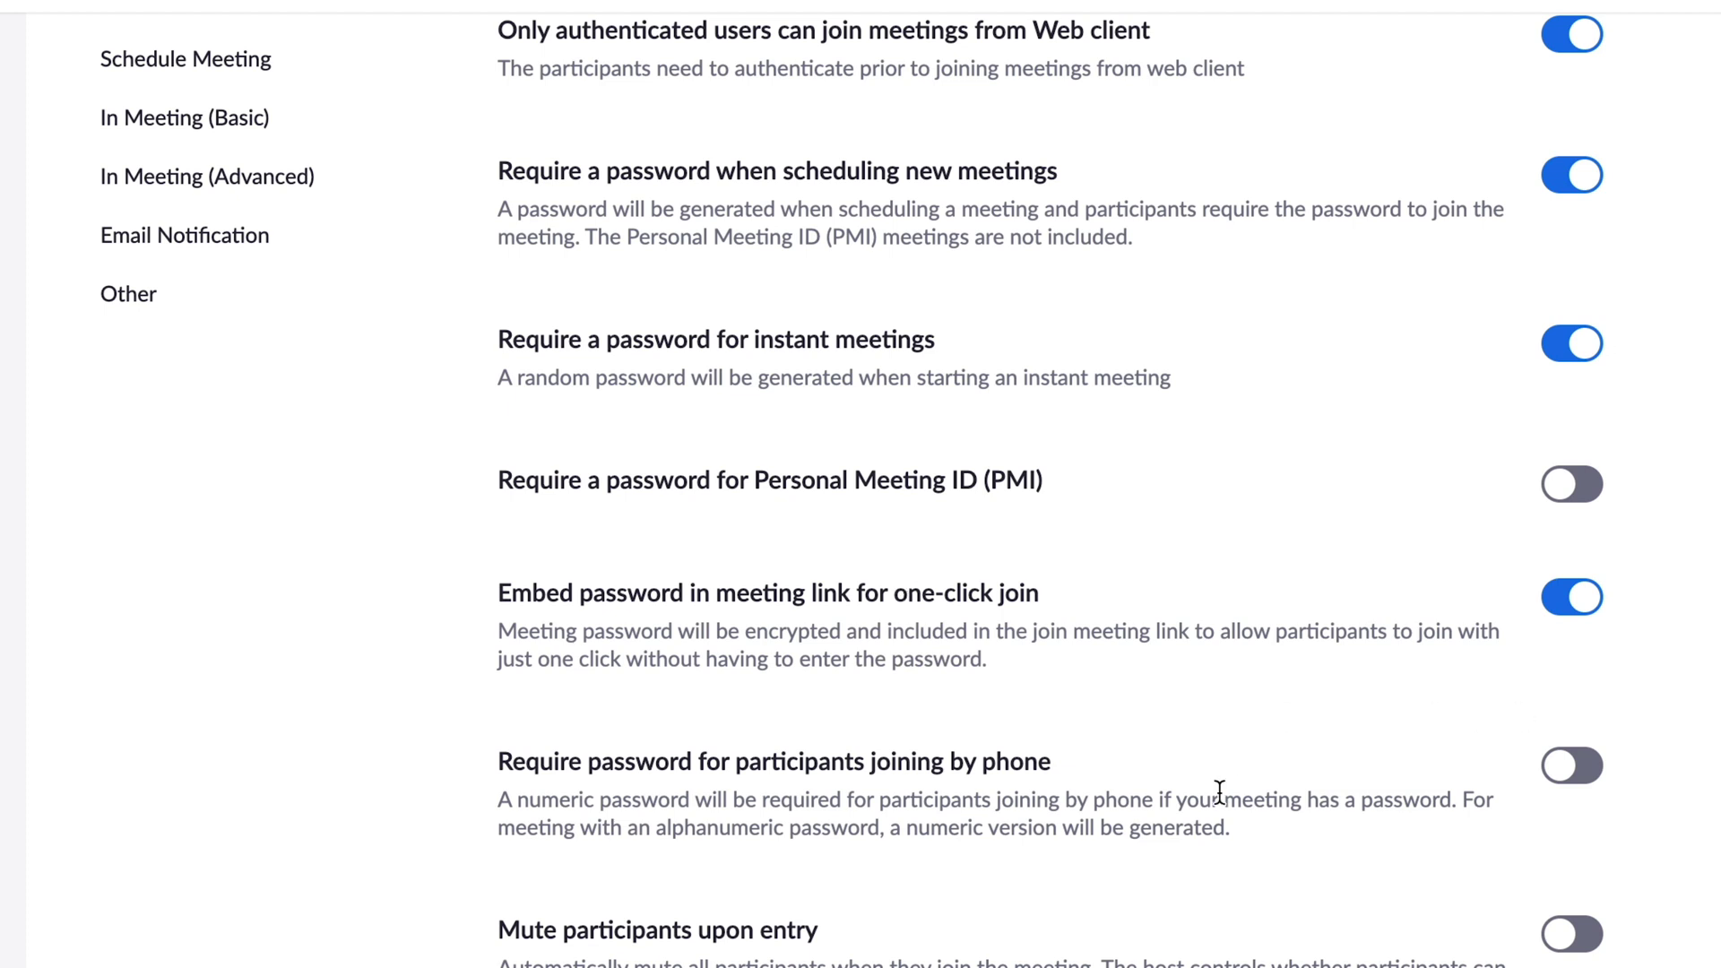
- Turn on phone-join password, Mute participants upon entry, and Upcoming meeting reminder
{"action": "left_click_drag", "start_coordinate": [976, 761], "coordinate": [1052, 760]}
{"action": "left_click", "coordinate": [1600, 773]}
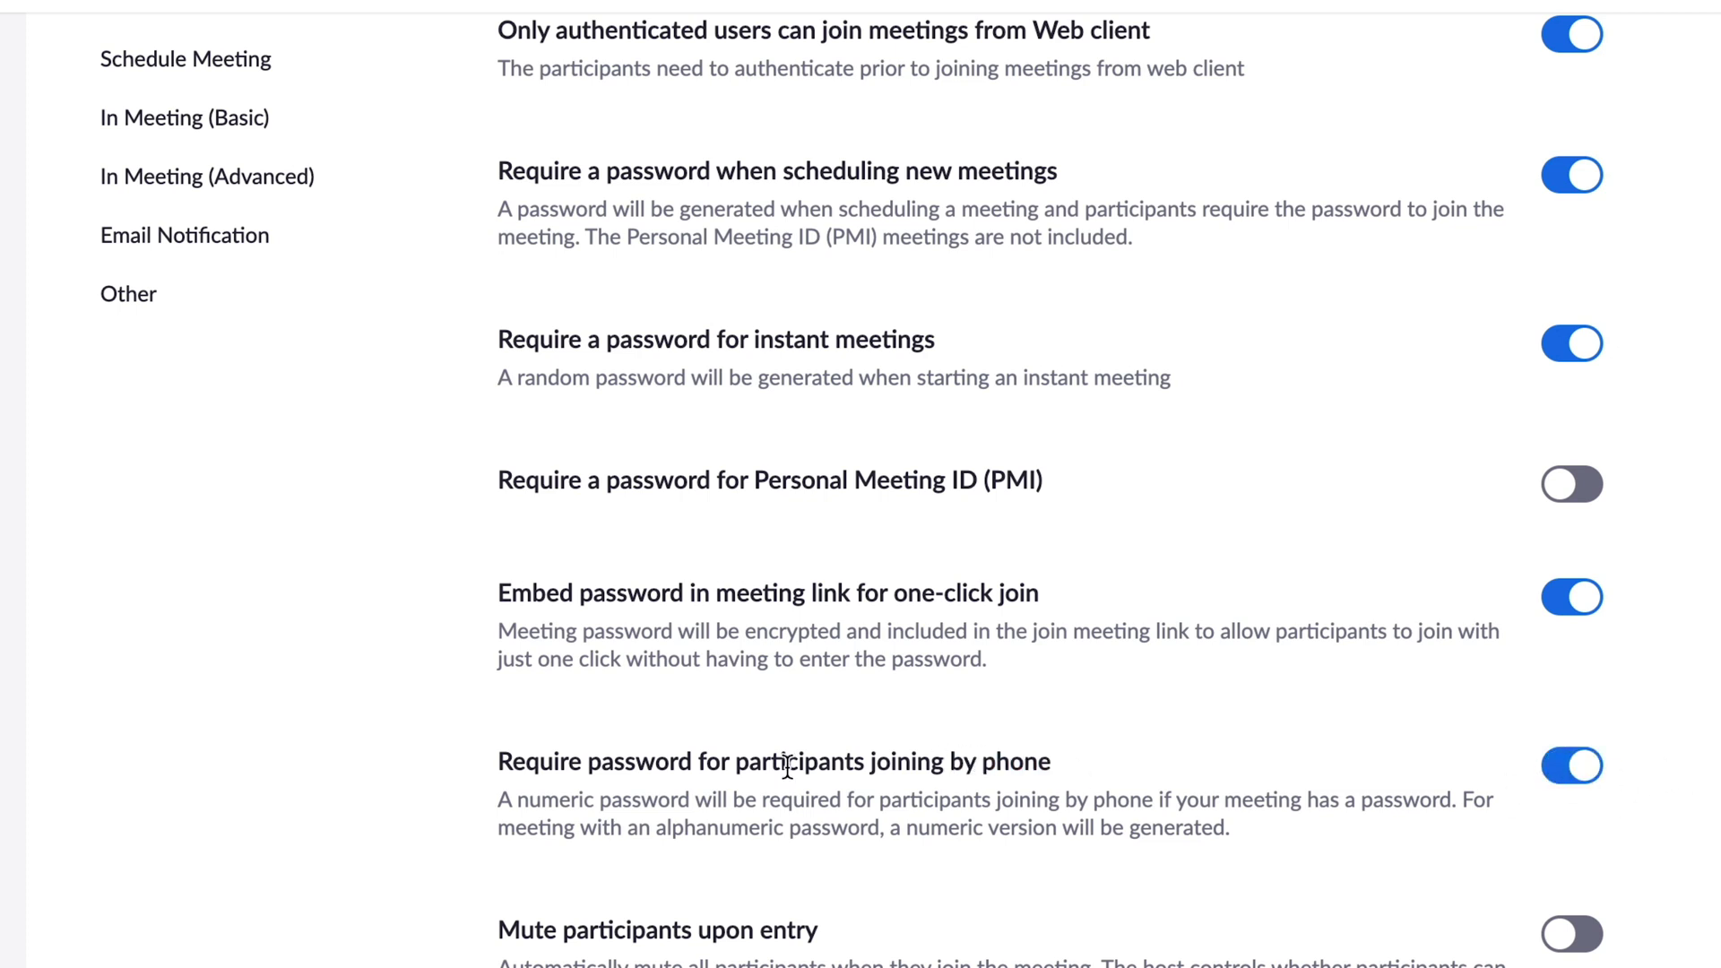
{"action": "scroll", "coordinate": [787, 766], "scroll_direction": "down", "scroll_amount": 4}
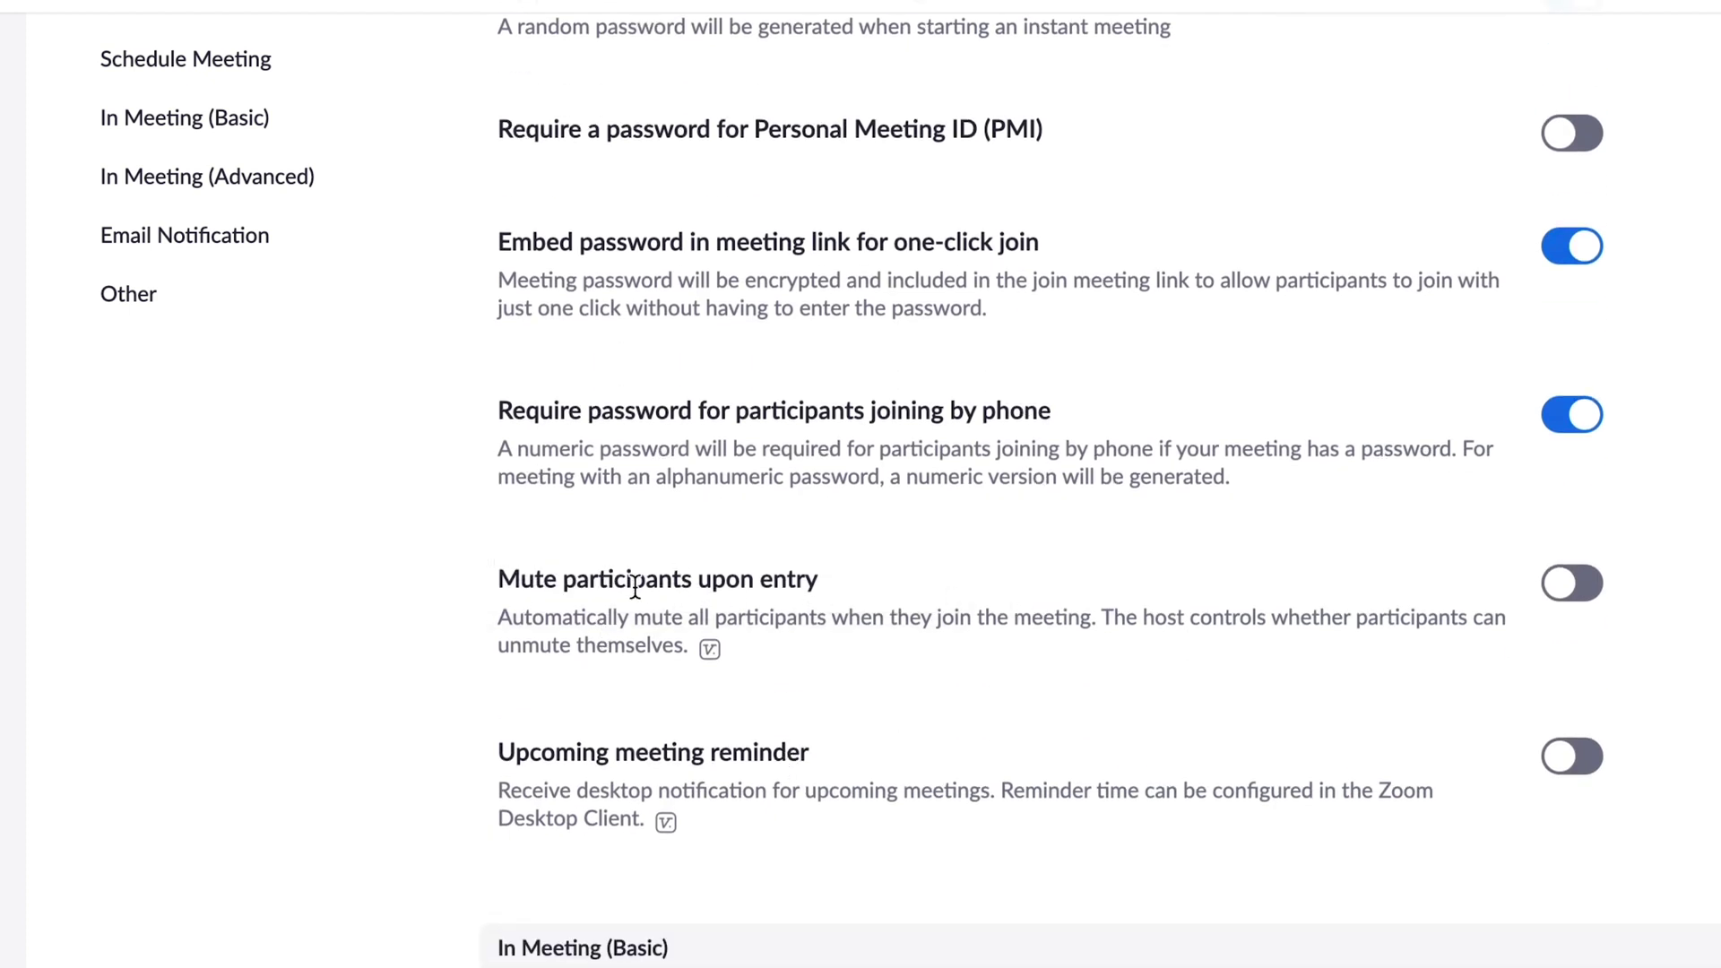
{"action": "left_click", "coordinate": [1581, 592]}
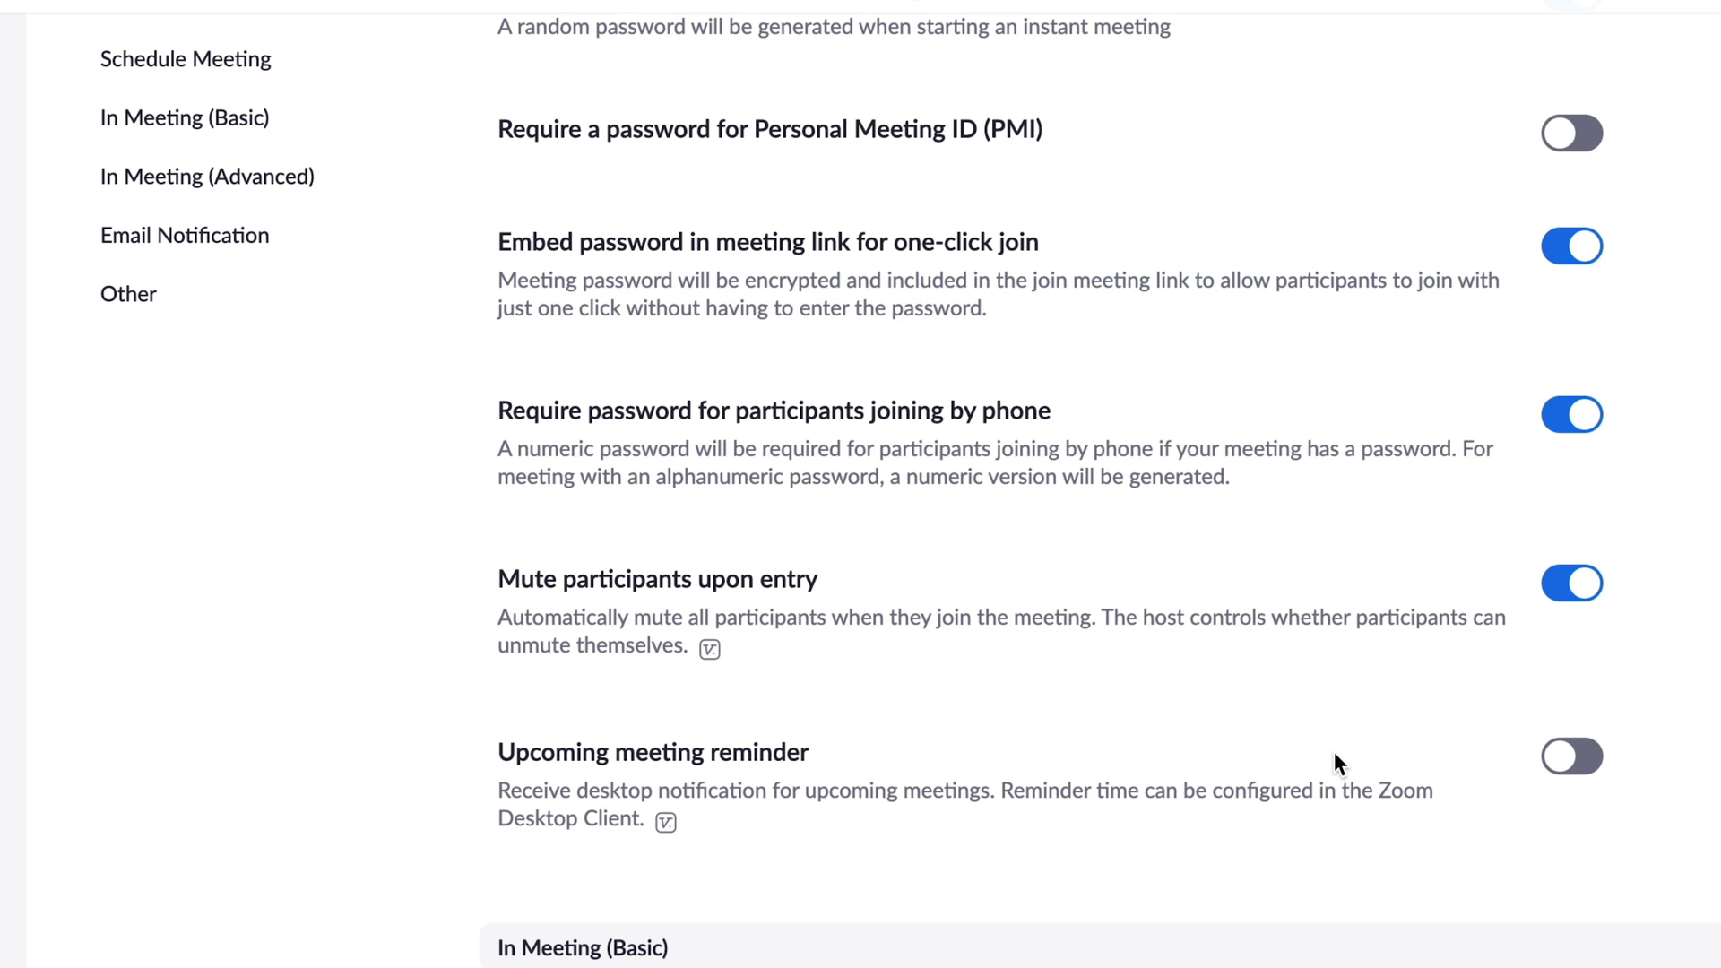
{"action": "left_click", "coordinate": [1605, 773]}
{"action": "left_click_drag", "start_coordinate": [649, 754], "coordinate": [841, 762]}
{"action": "scroll", "coordinate": [457, 461], "scroll_direction": "up", "scroll_amount": 10}
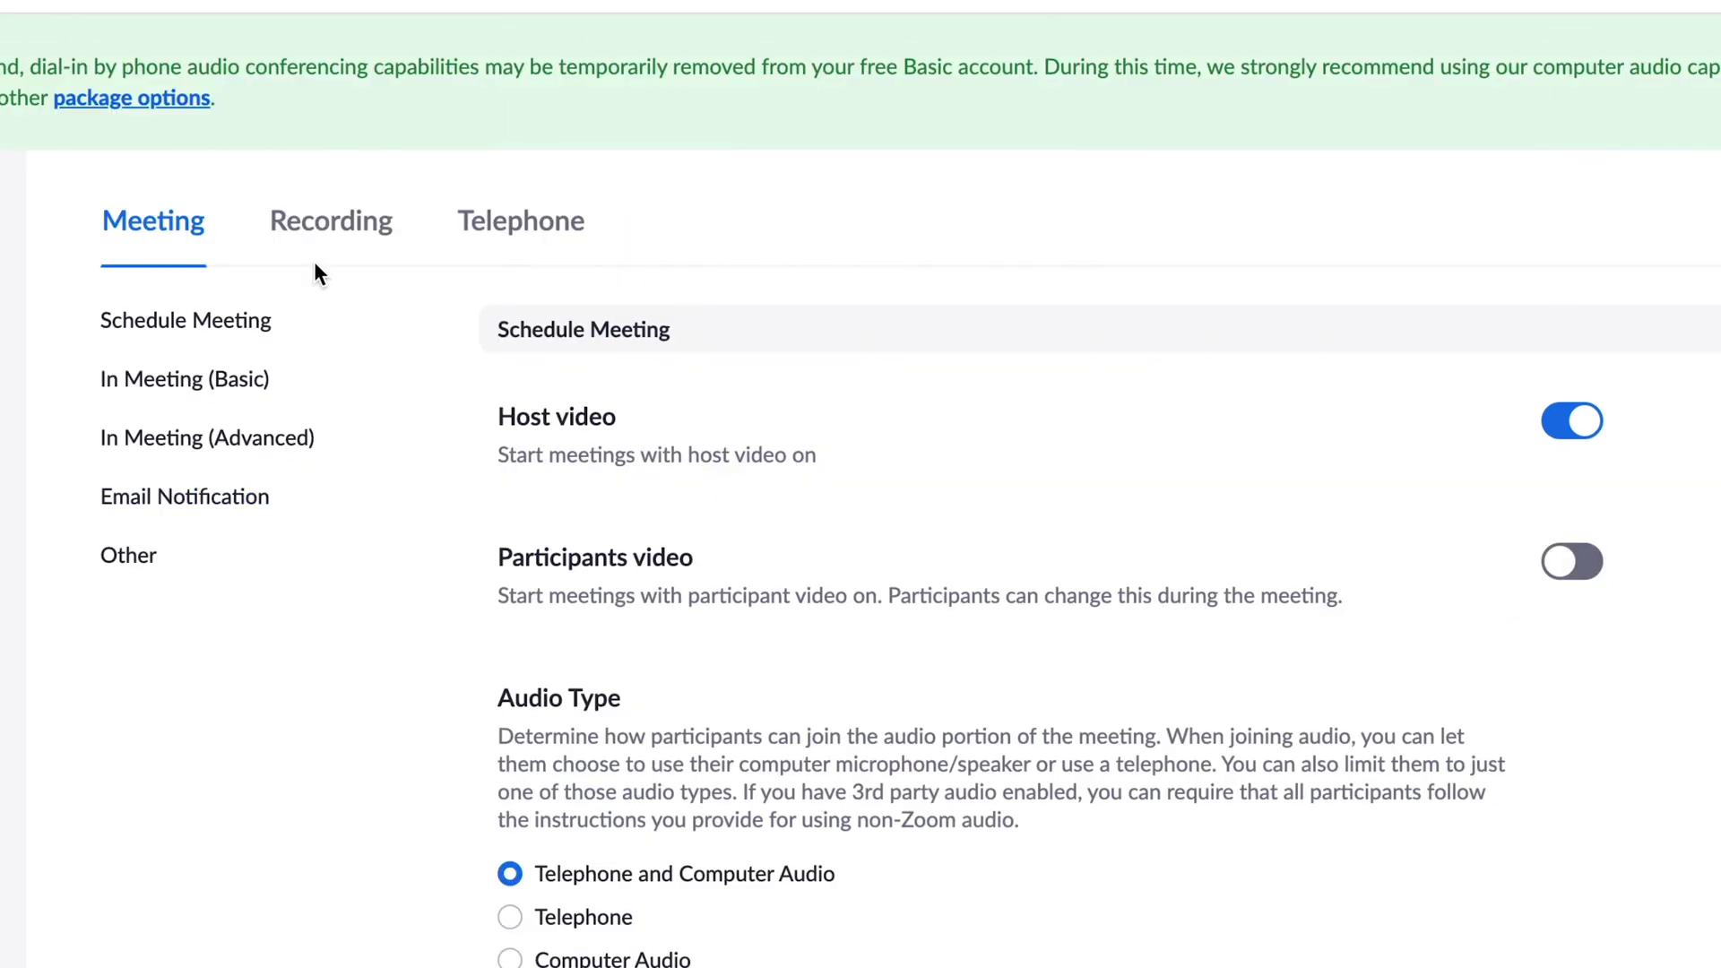
- Switch off Local recording on the Recording tab and confirm Turn Off
{"action": "left_click", "coordinate": [338, 224]}
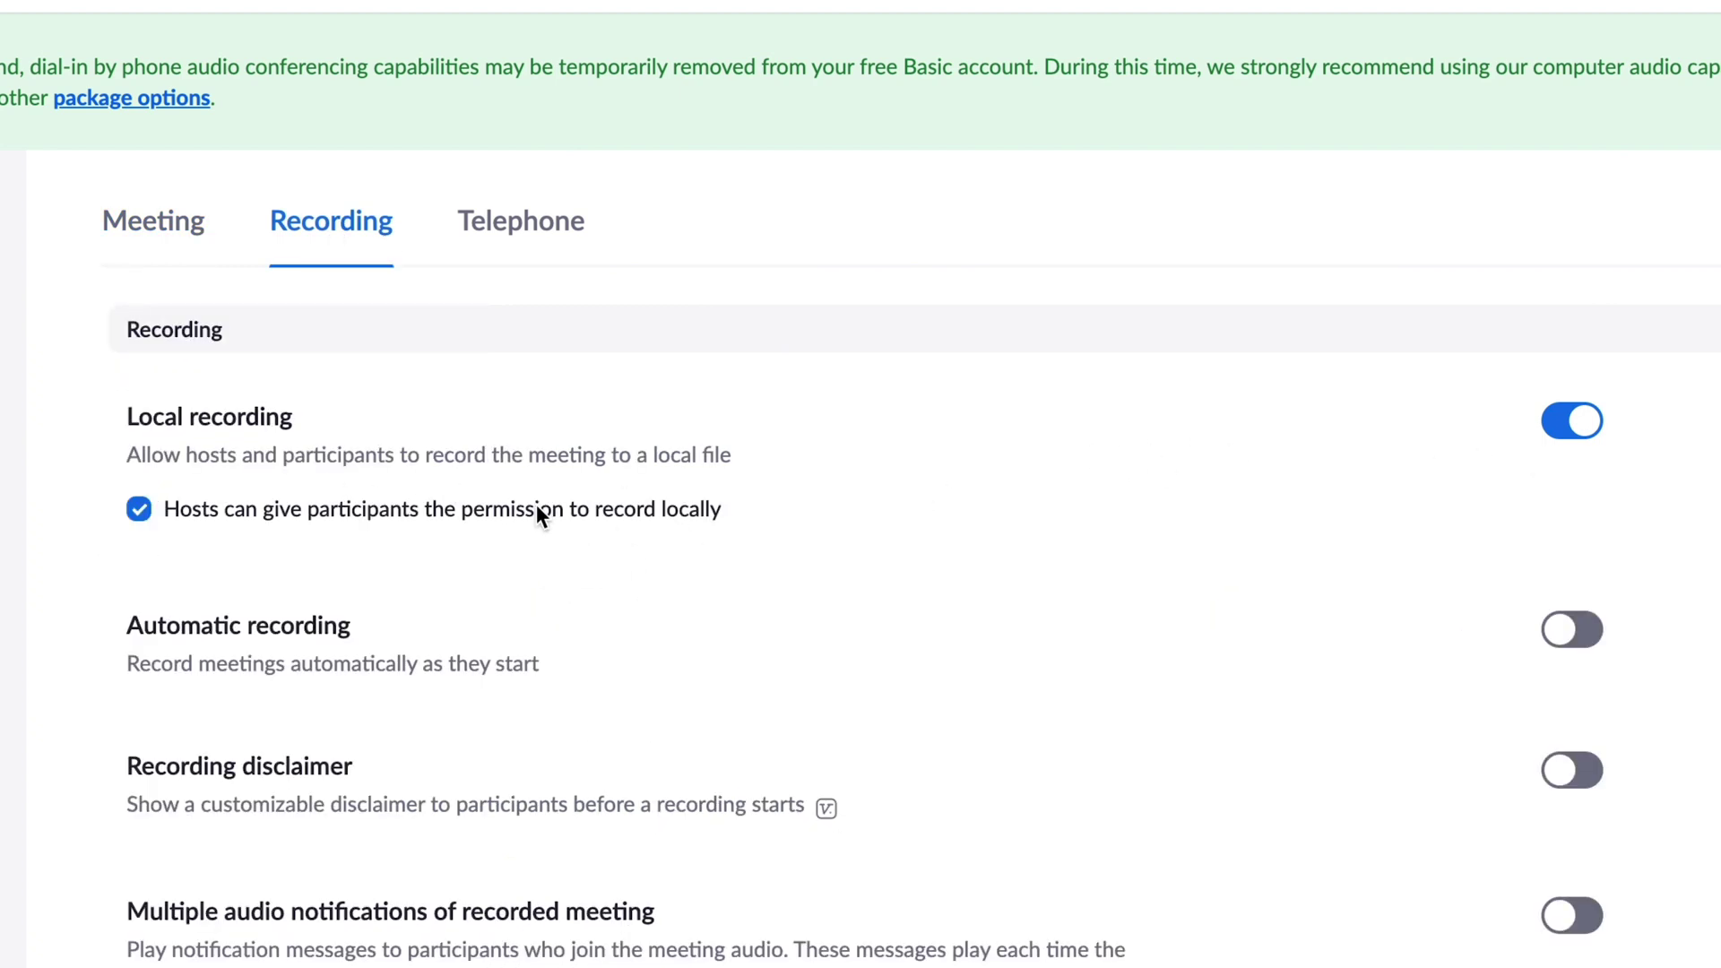
{"action": "left_click", "coordinate": [1568, 431]}
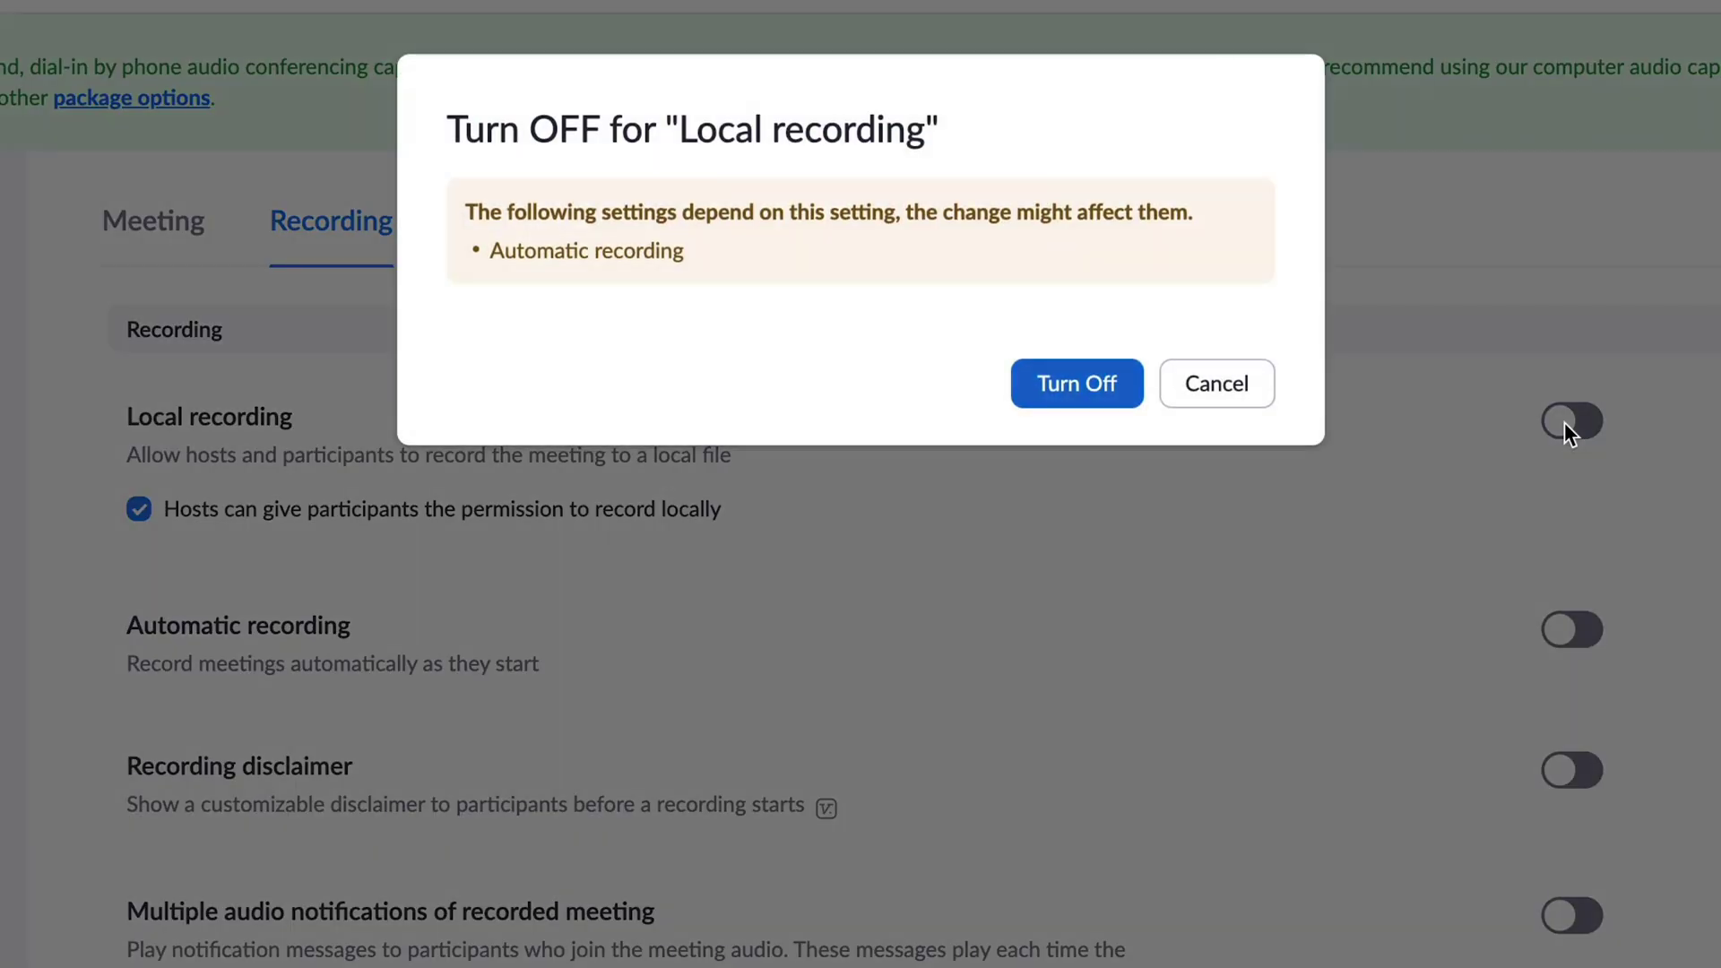
{"action": "left_click", "coordinate": [1070, 391]}
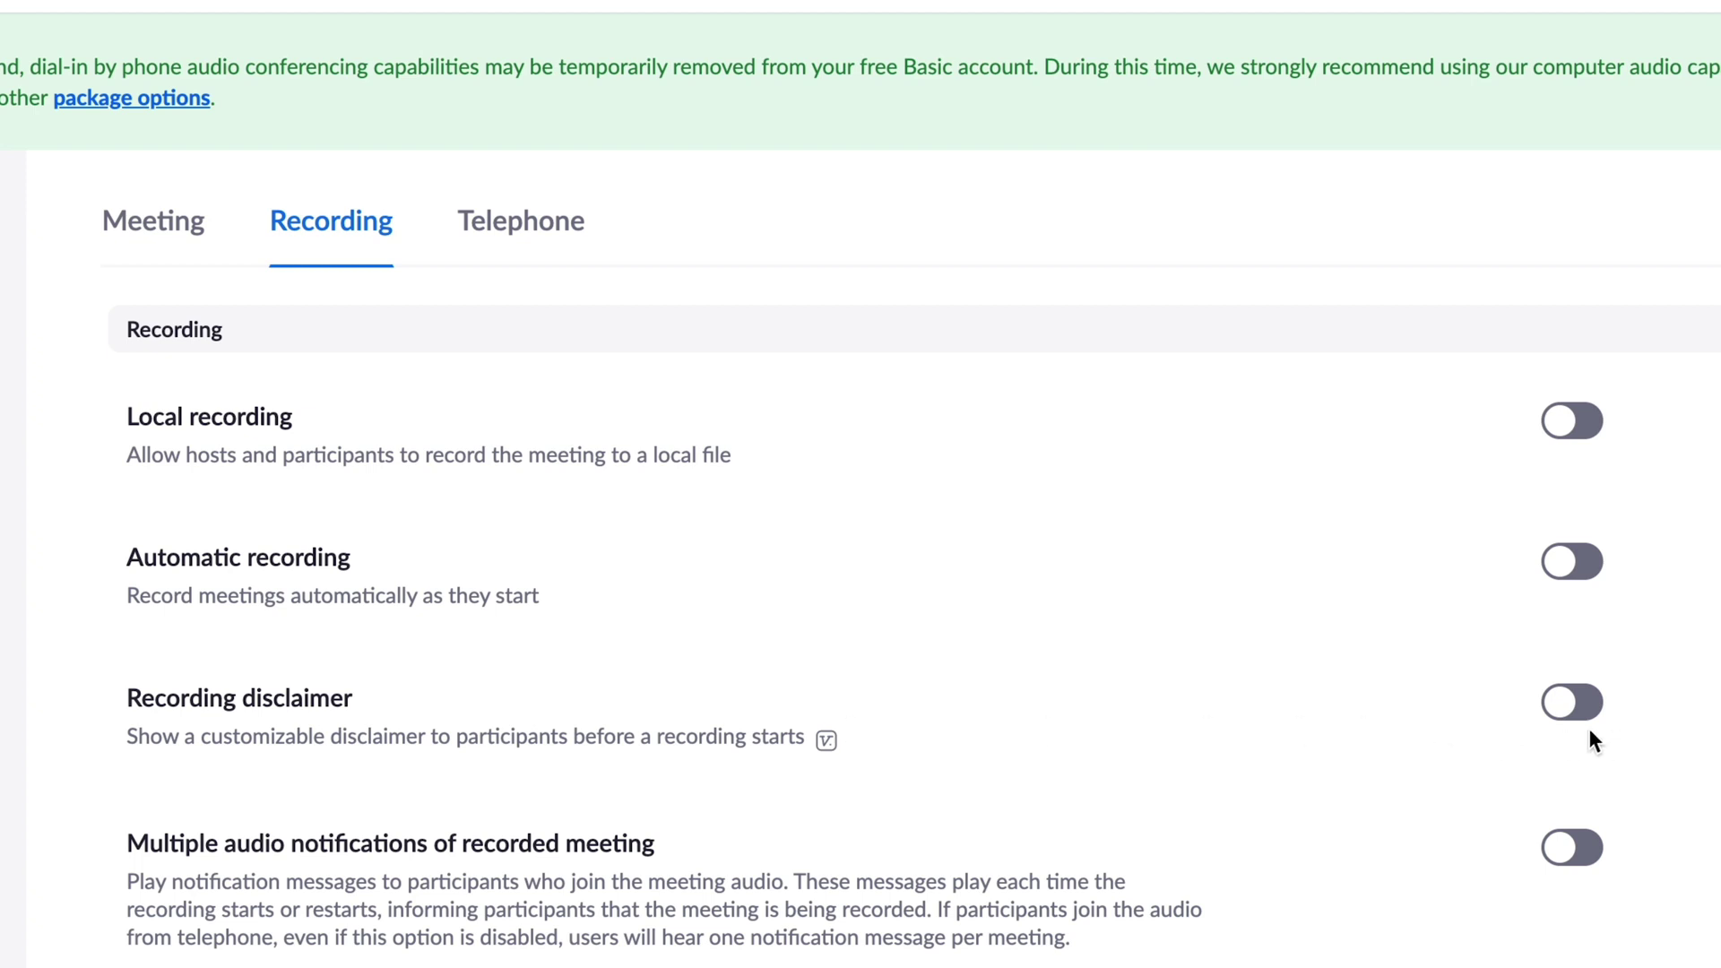
- Toggle the Recording disclaimer on and back off, then go to Telephone settings
{"action": "left_click", "coordinate": [1581, 703]}
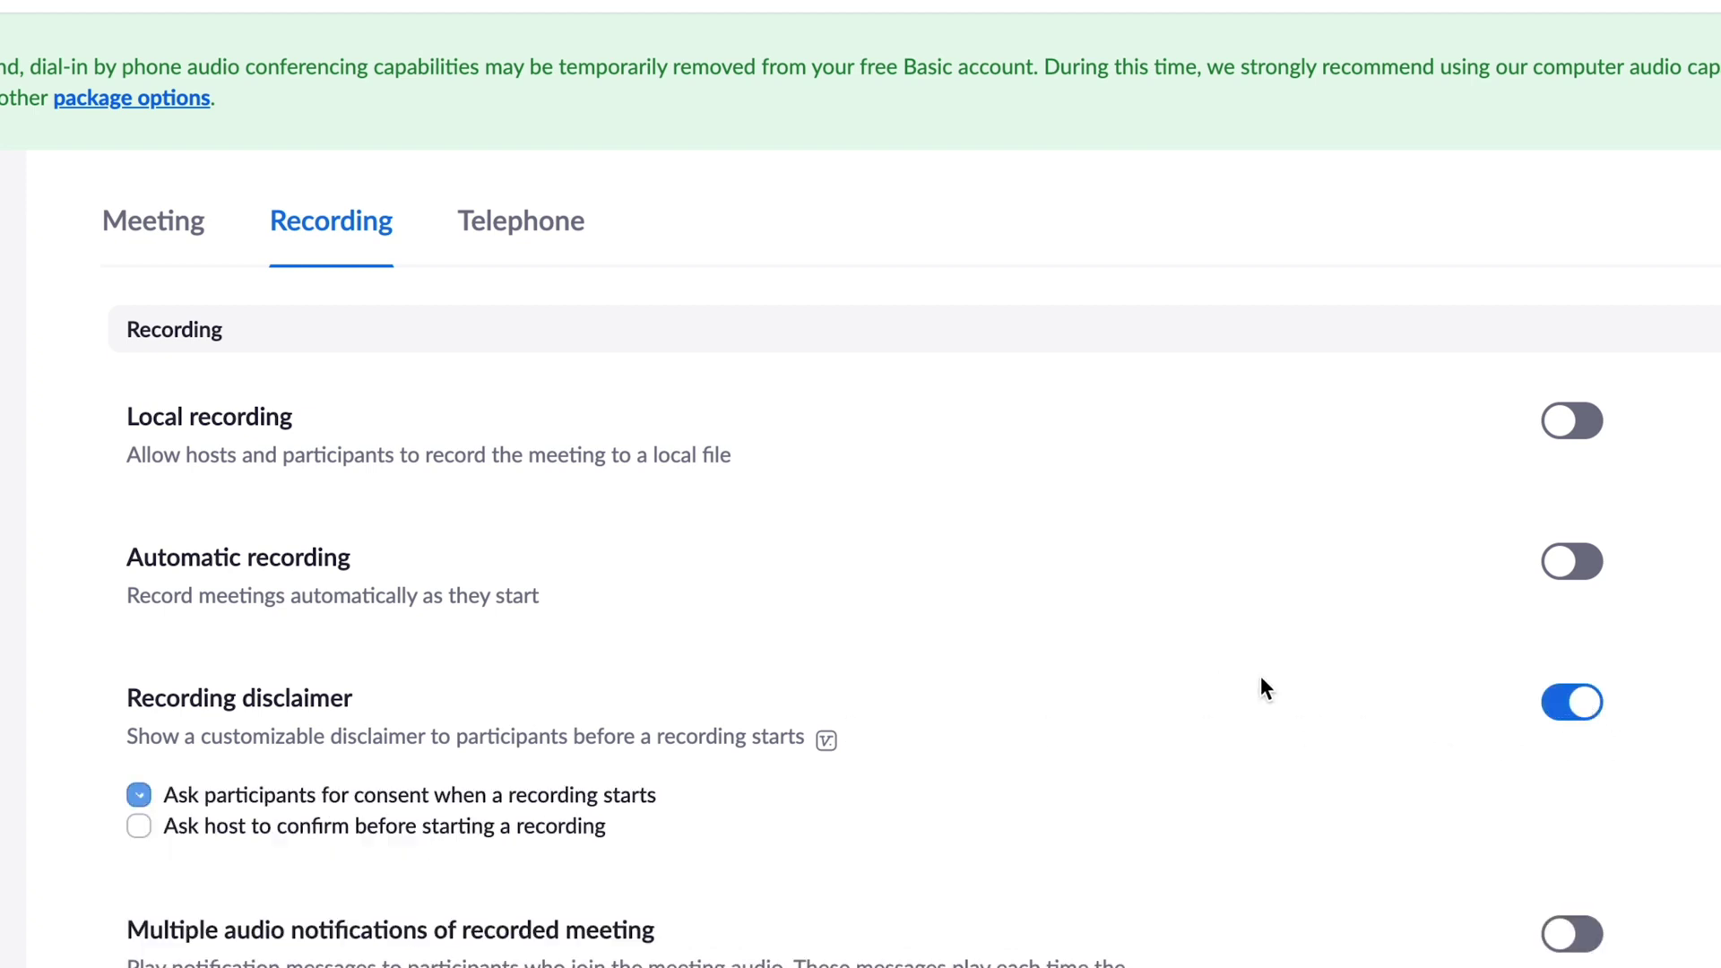
{"action": "left_click", "coordinate": [1574, 710]}
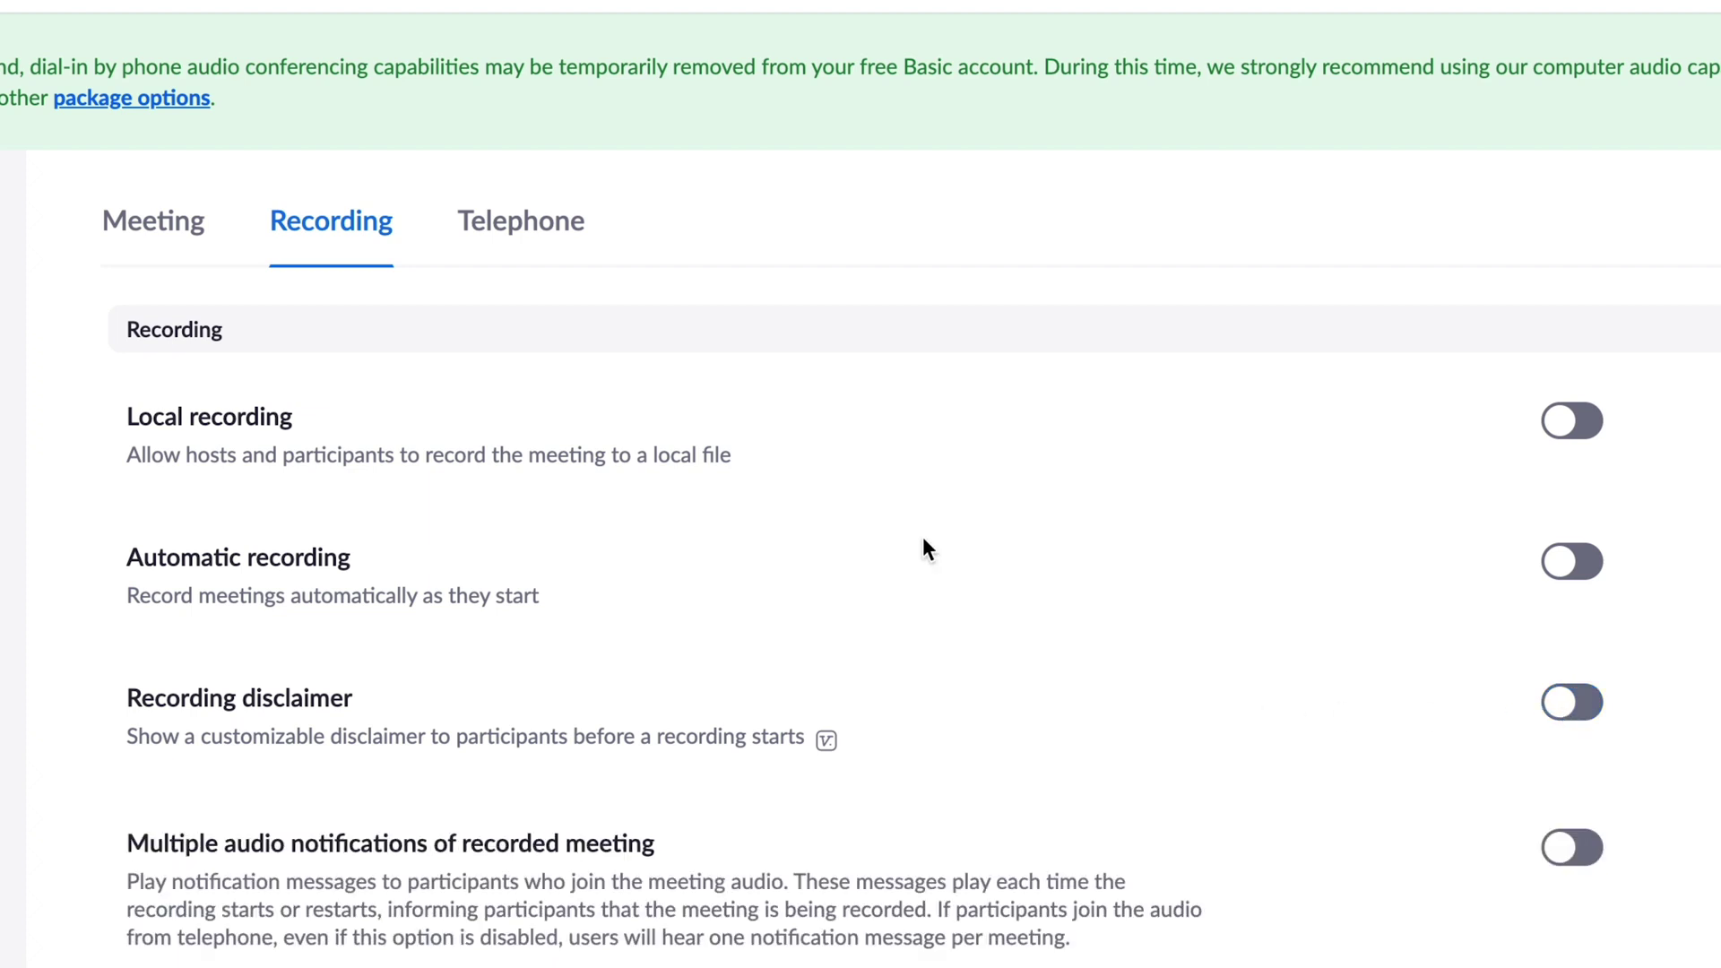
{"action": "left_click", "coordinate": [514, 220]}
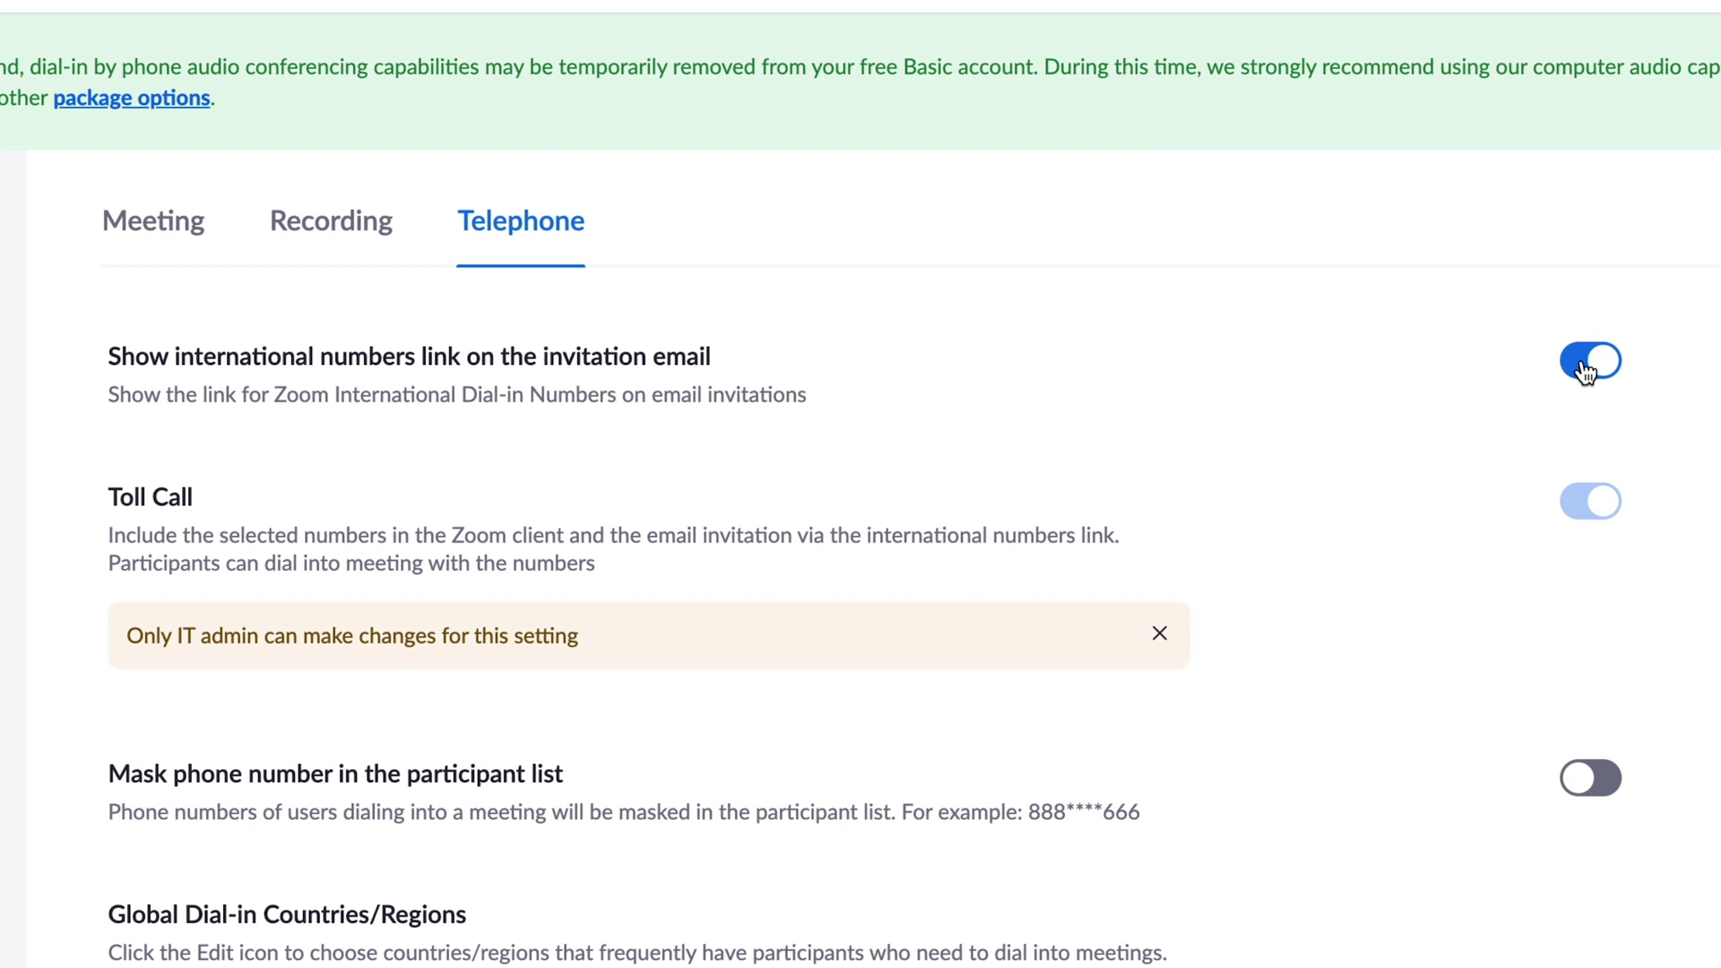
- Mask phone numbers in the participant list and open the Host a Meeting menu
{"action": "left_click", "coordinate": [1597, 792]}
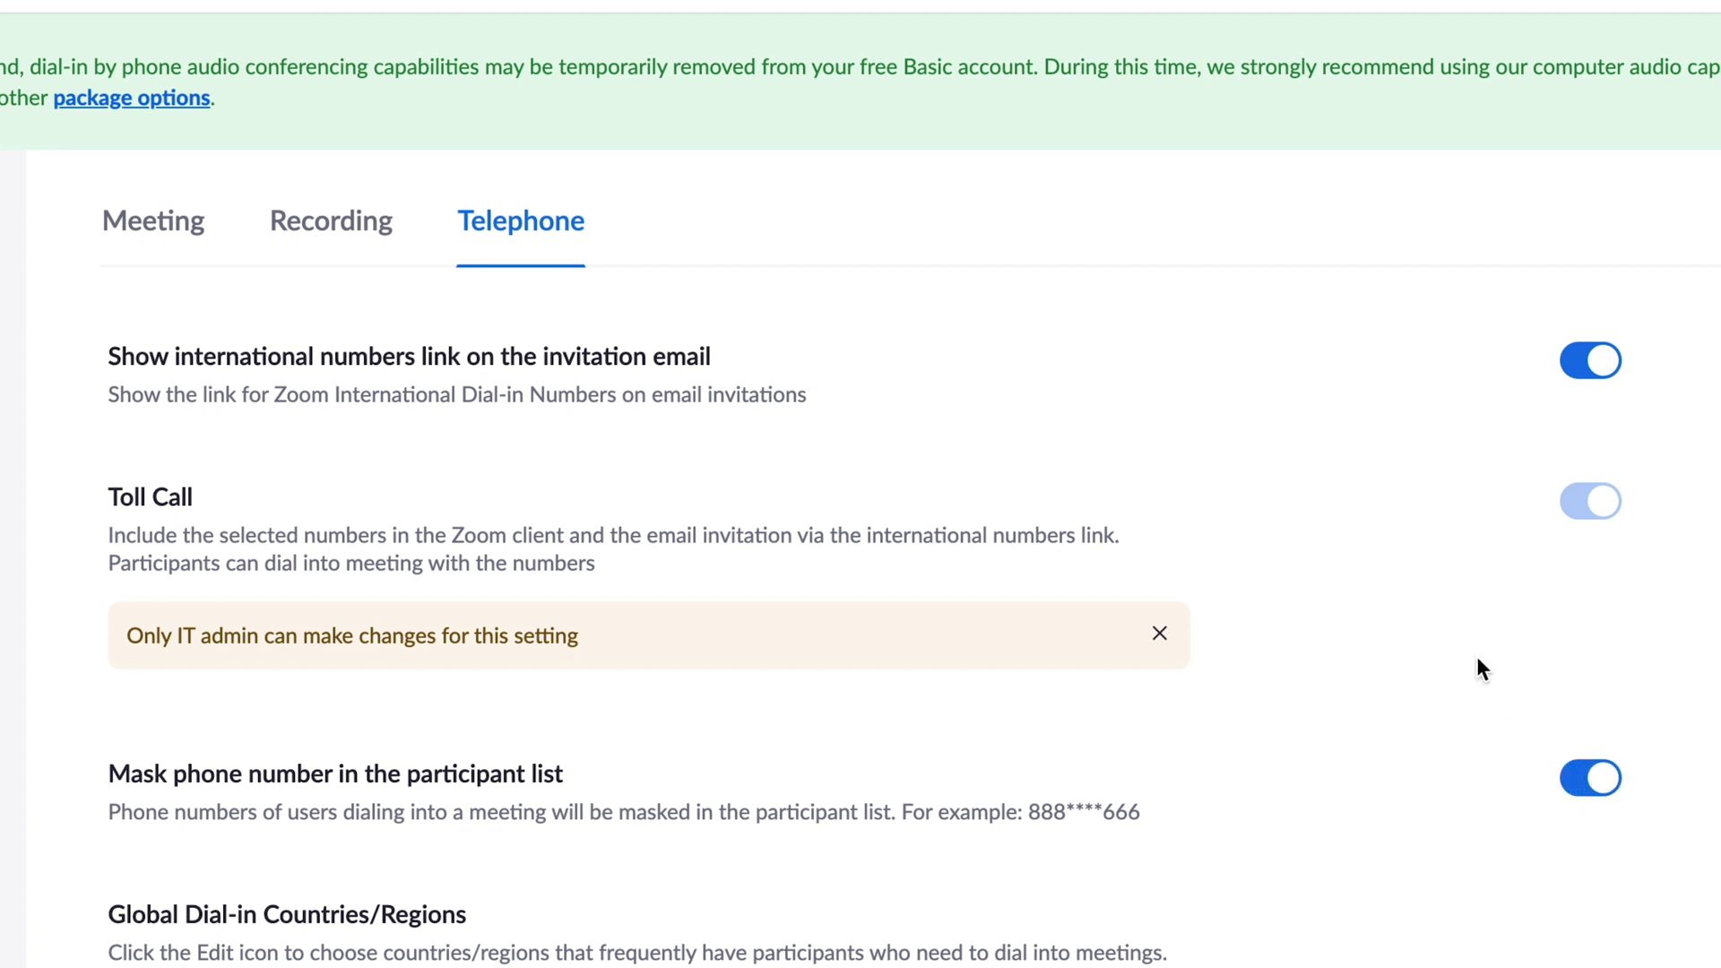
{"action": "left_click", "coordinate": [1465, 121]}
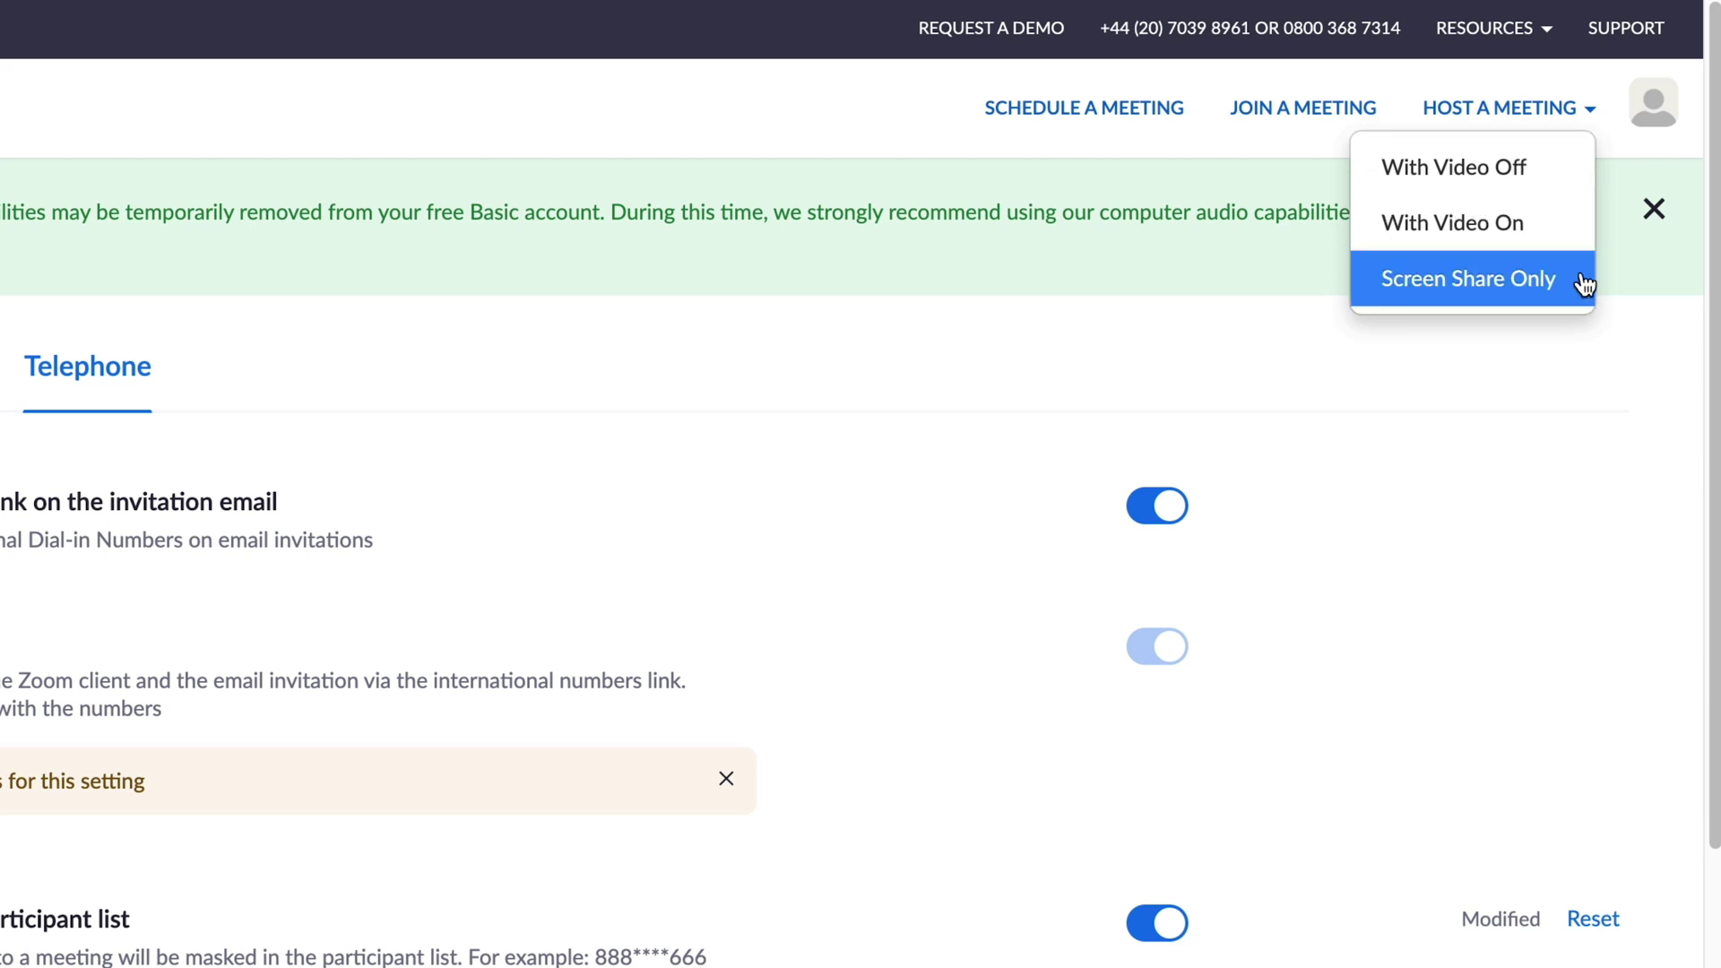
- Host a meeting with video off and begin the speaker and microphone test
{"action": "left_click", "coordinate": [1557, 176]}
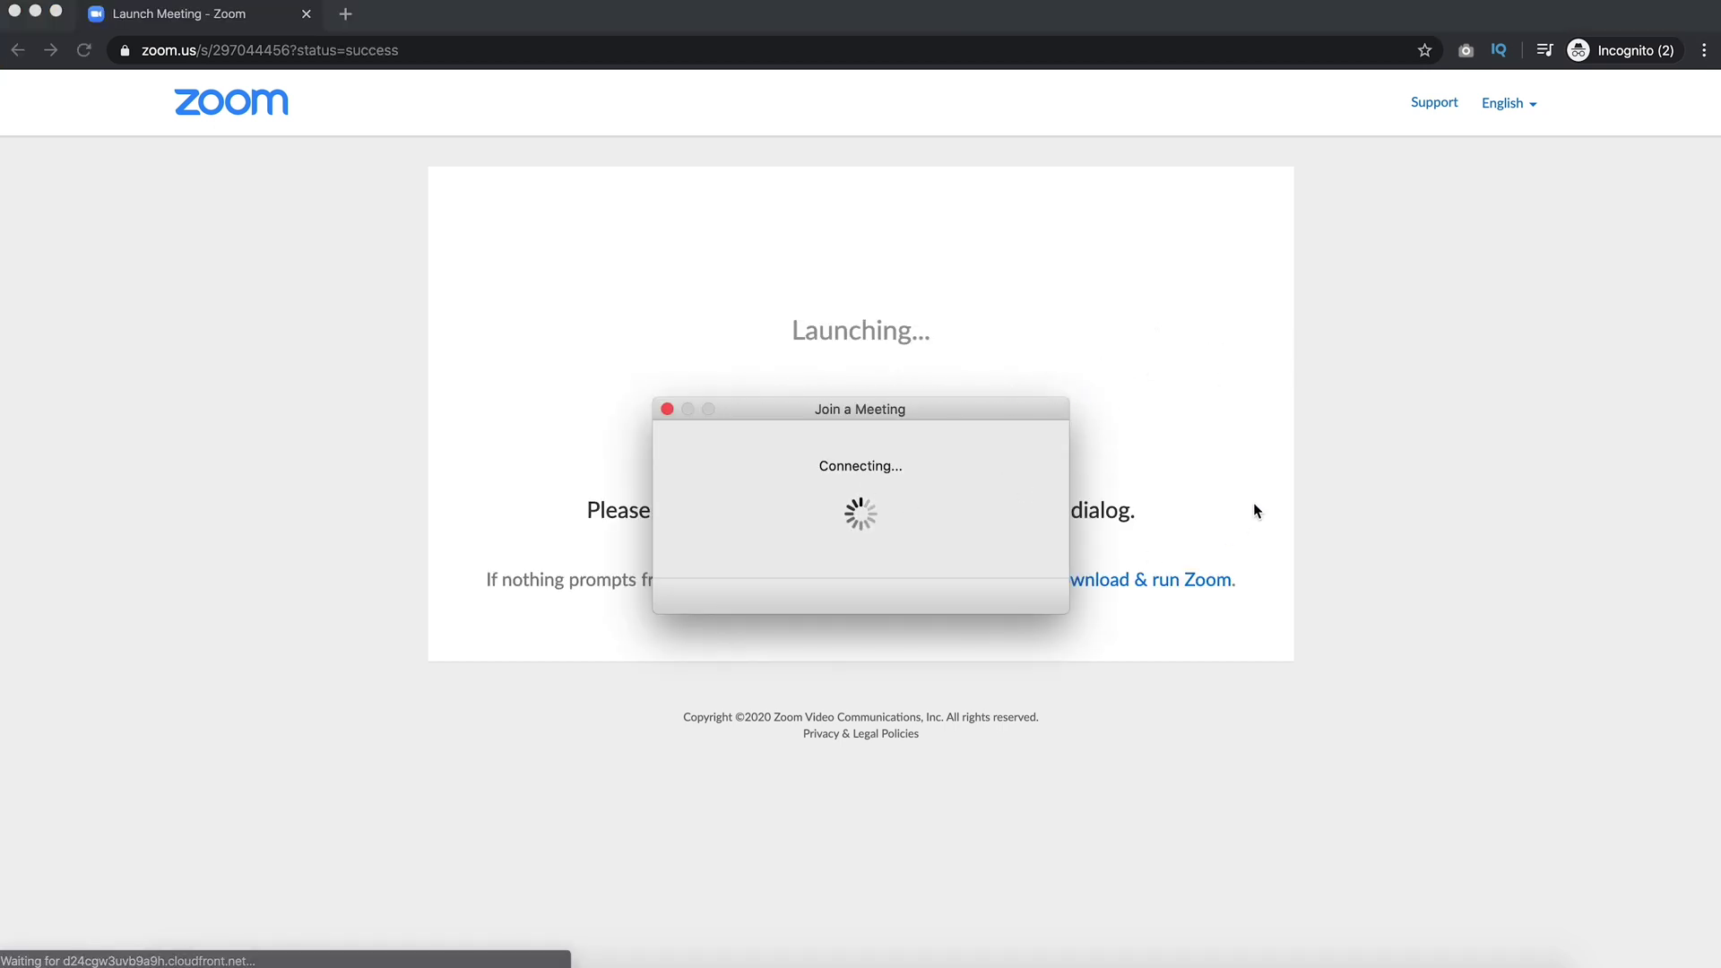
{"action": "left_click_drag", "start_coordinate": [957, 410], "coordinate": [938, 255]}
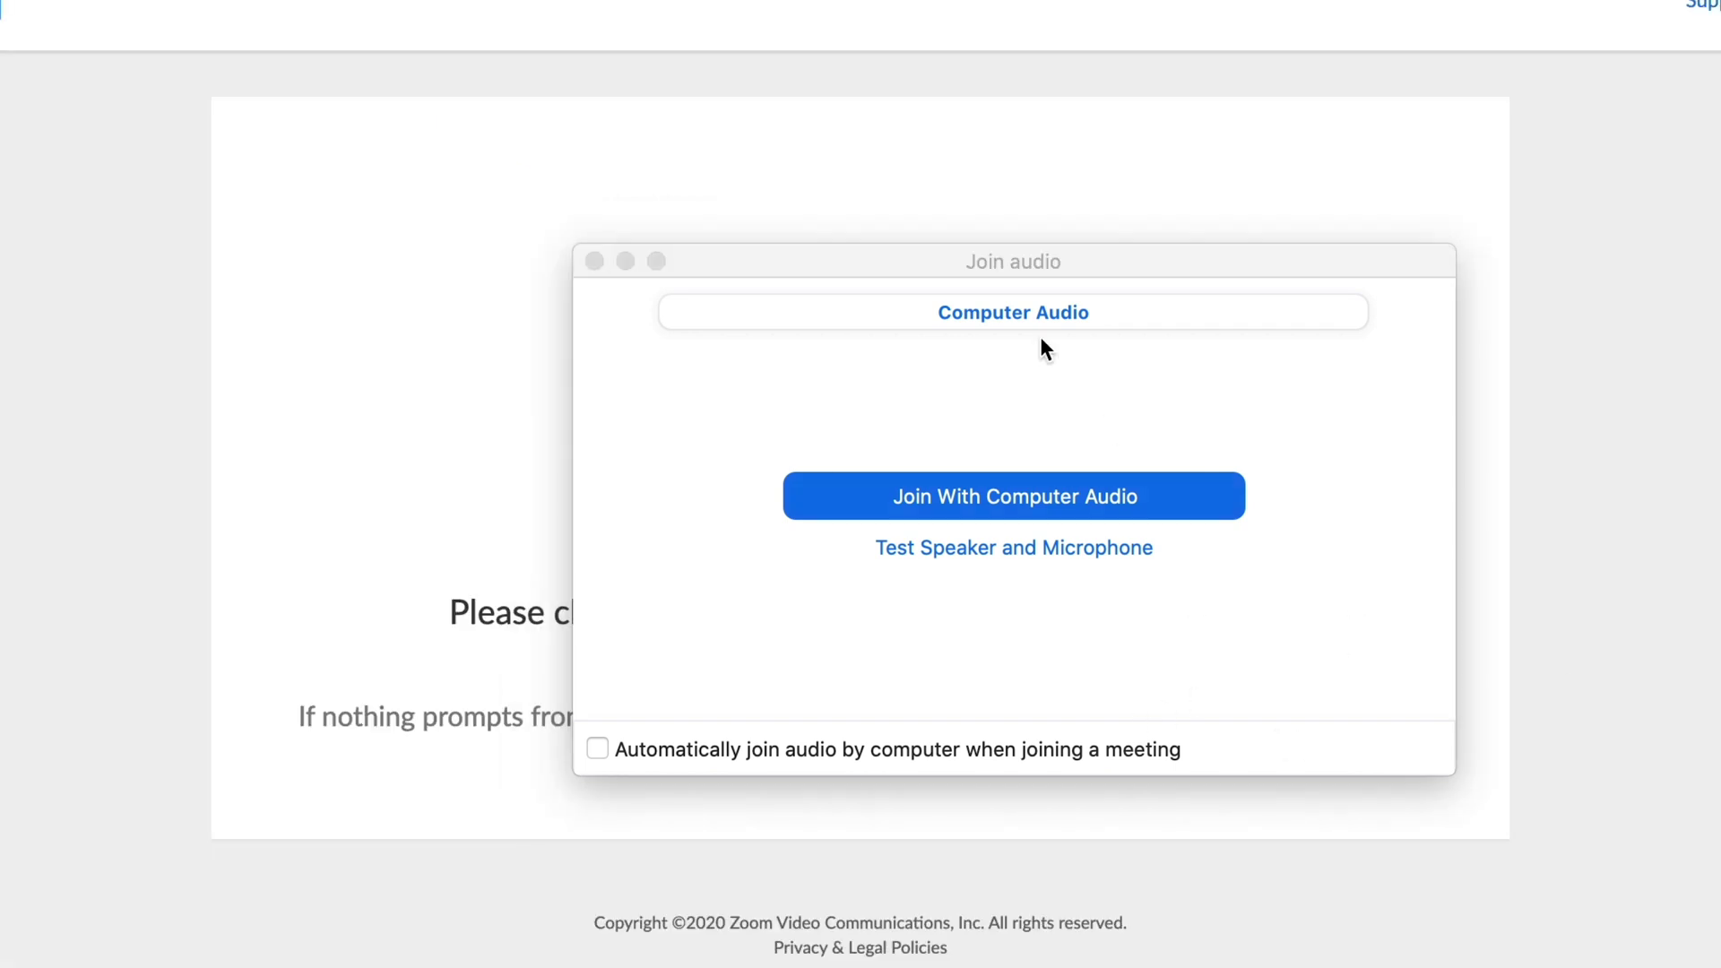
{"action": "left_click_drag", "start_coordinate": [879, 267], "coordinate": [820, 48]}
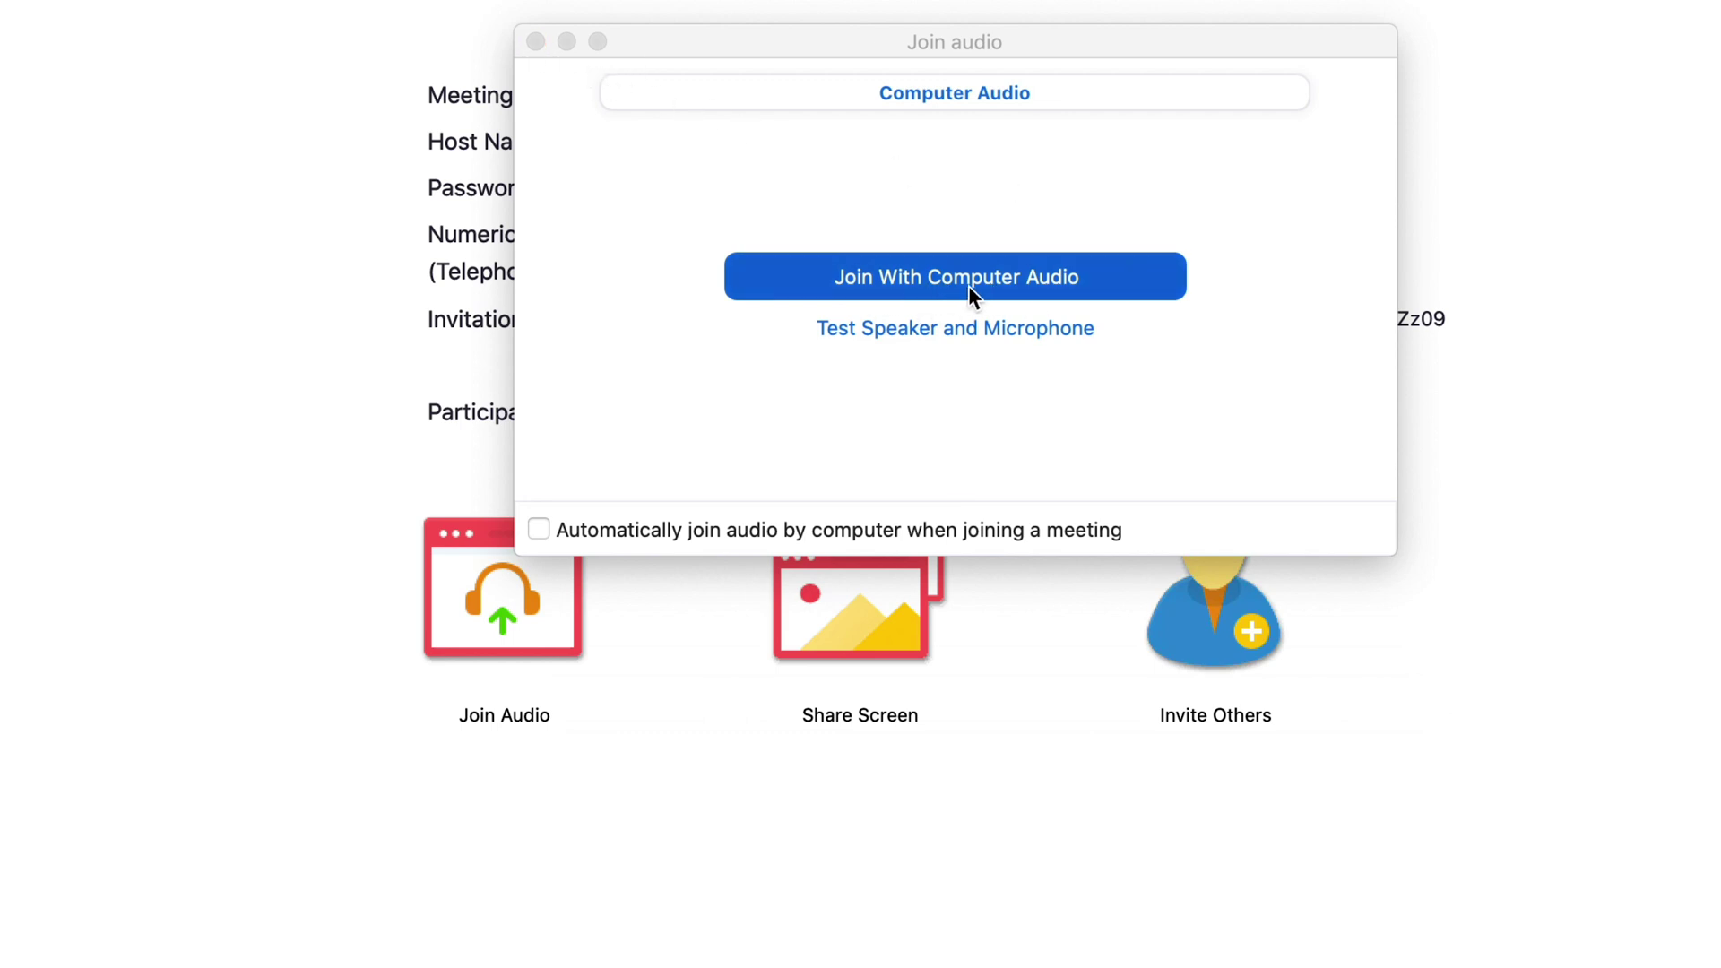
{"action": "left_click", "coordinate": [890, 330]}
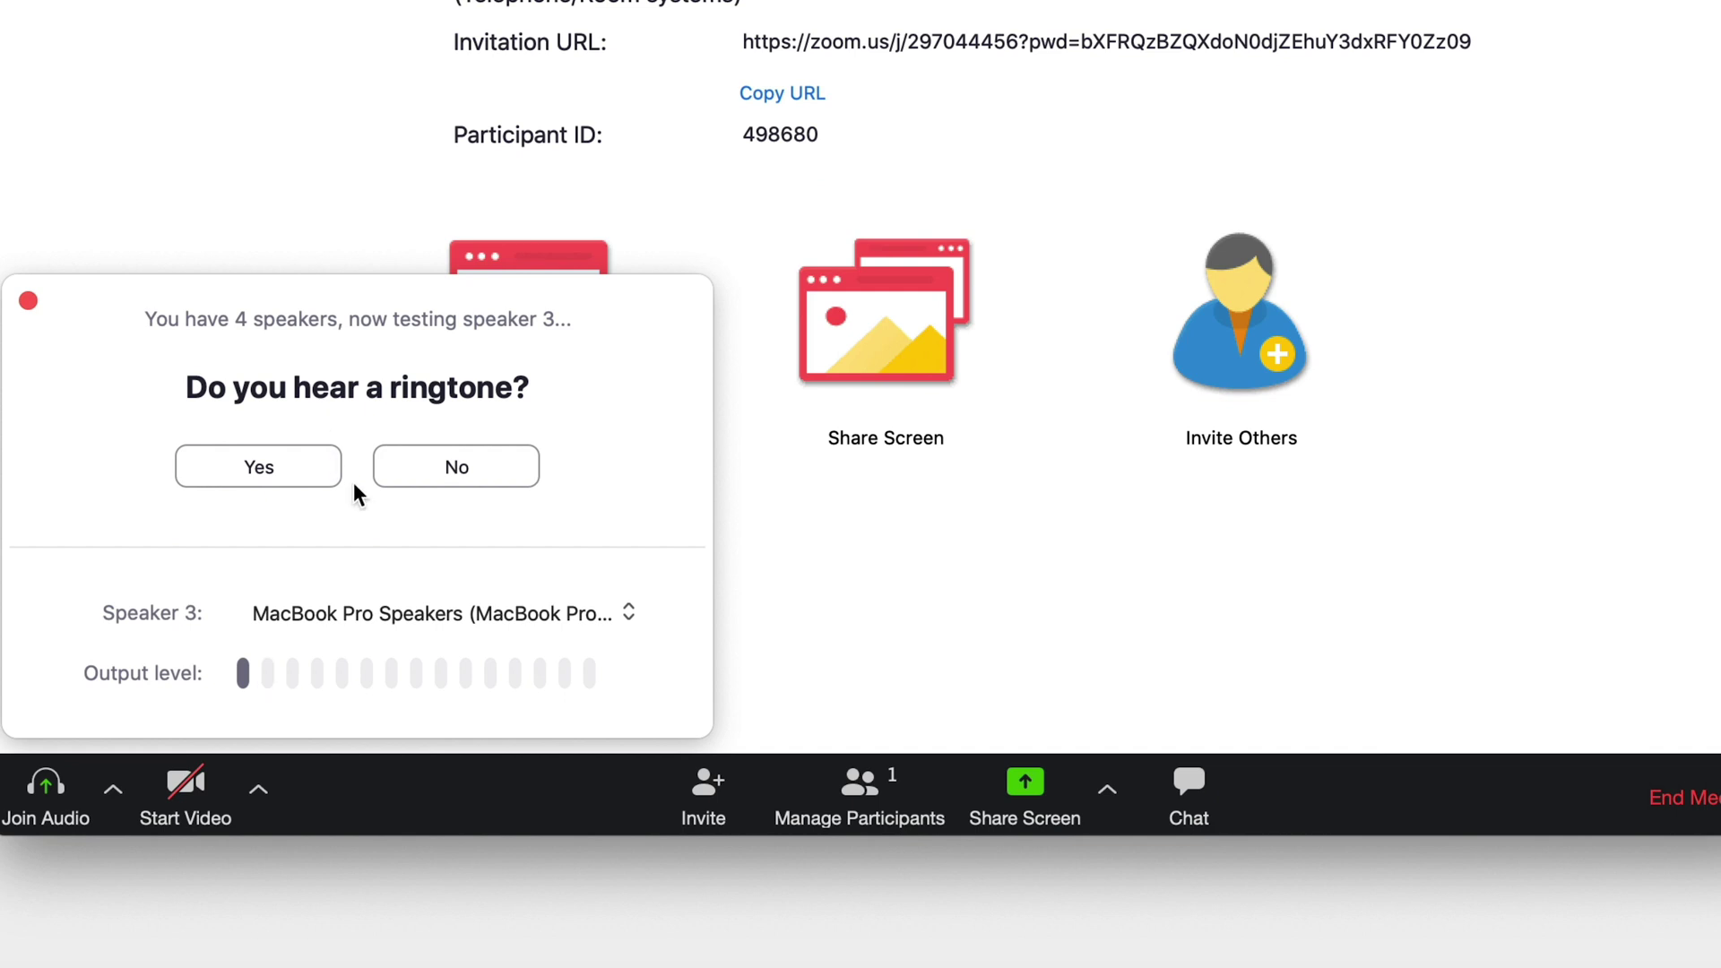
- Answer Yes to the ringtone and microphone replay checks, then close the test
{"action": "left_click", "coordinate": [273, 463]}
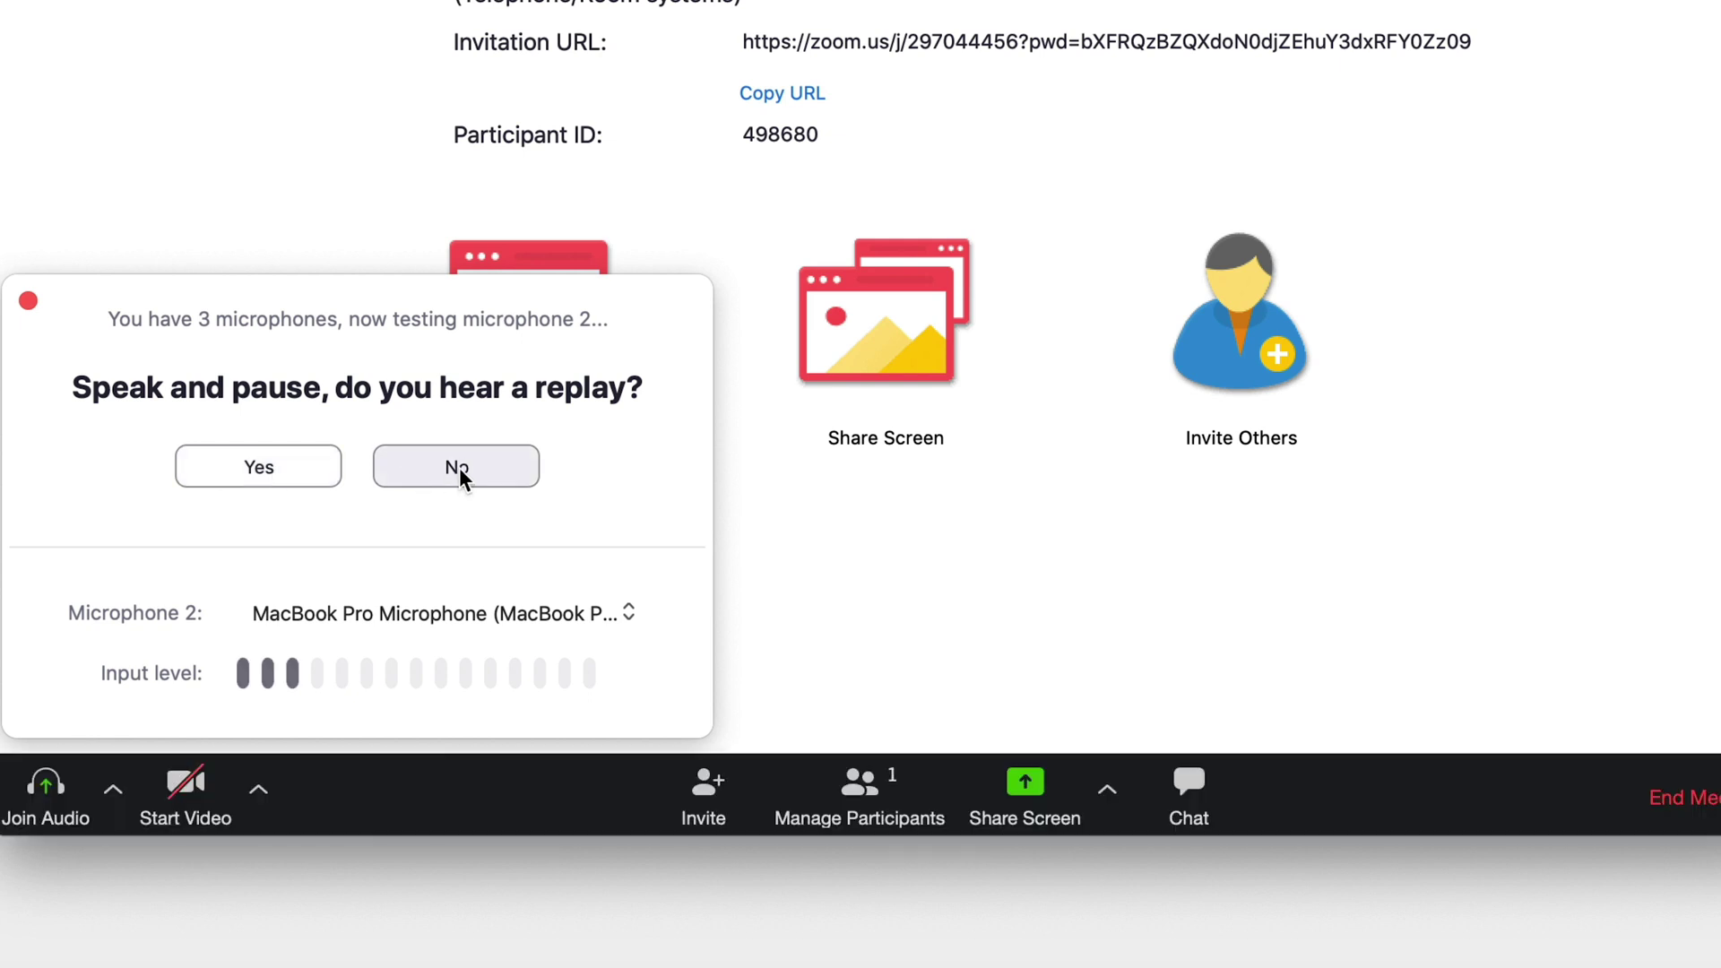
{"action": "left_click", "coordinate": [293, 465]}
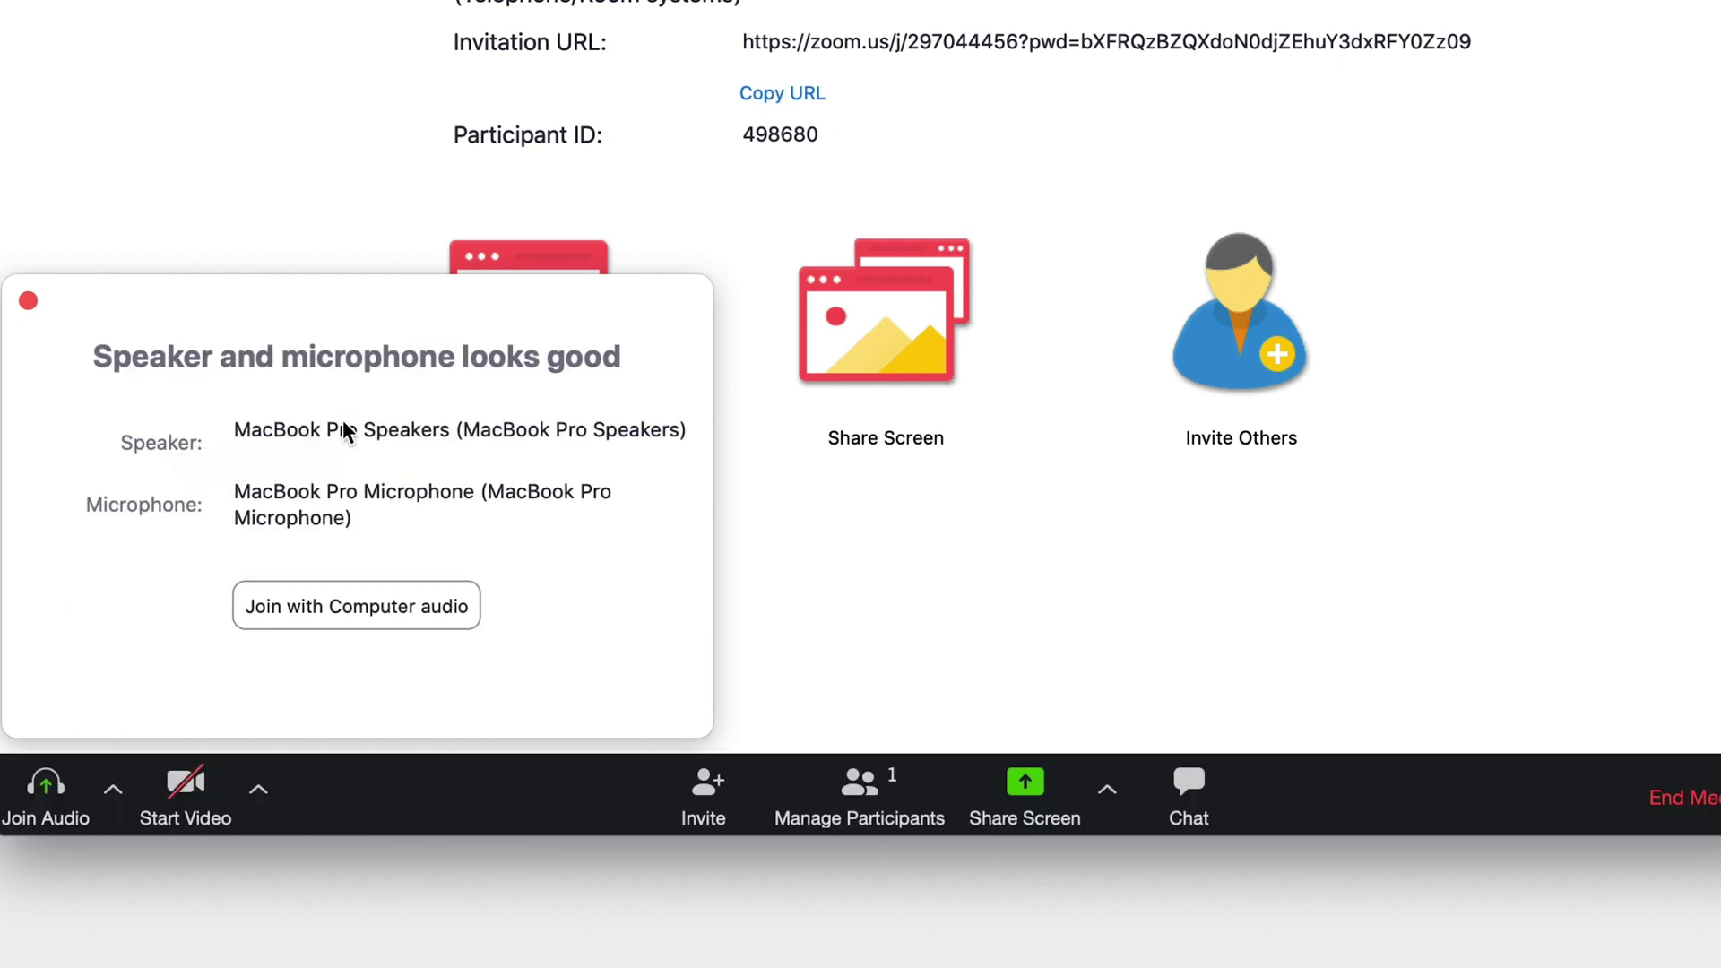
{"action": "left_click", "coordinate": [27, 300]}
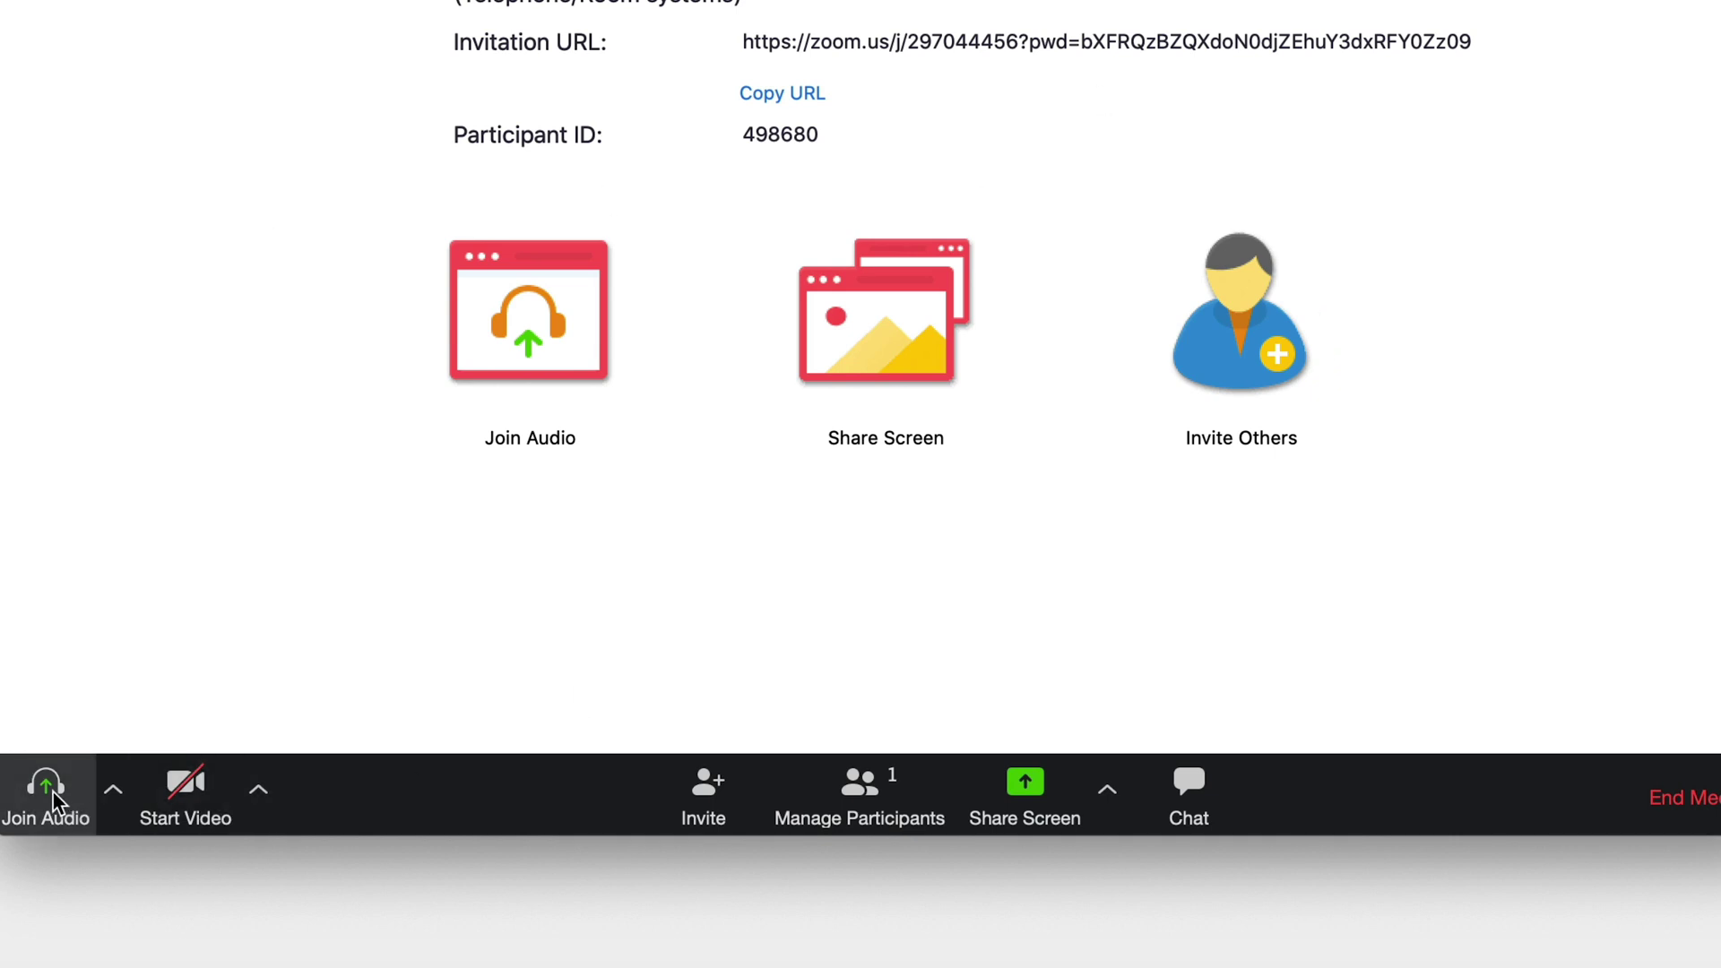
{"action": "left_click", "coordinate": [116, 791]}
{"action": "left_click", "coordinate": [220, 722]}
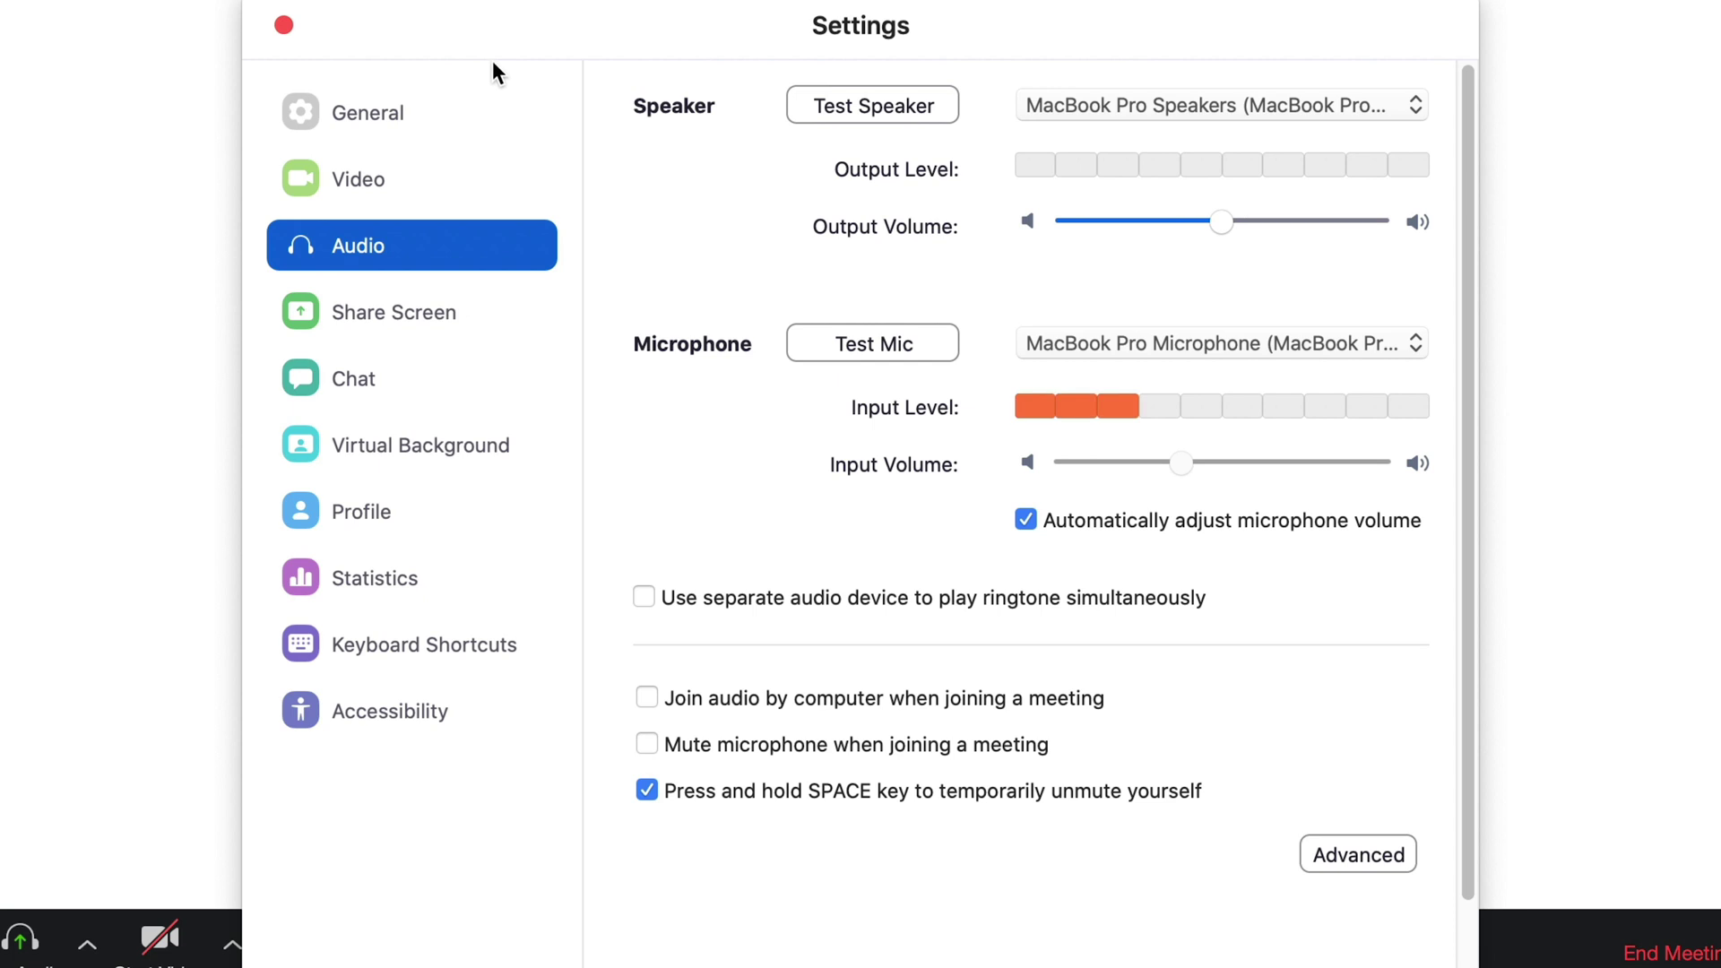
{"action": "left_click", "coordinate": [283, 24]}
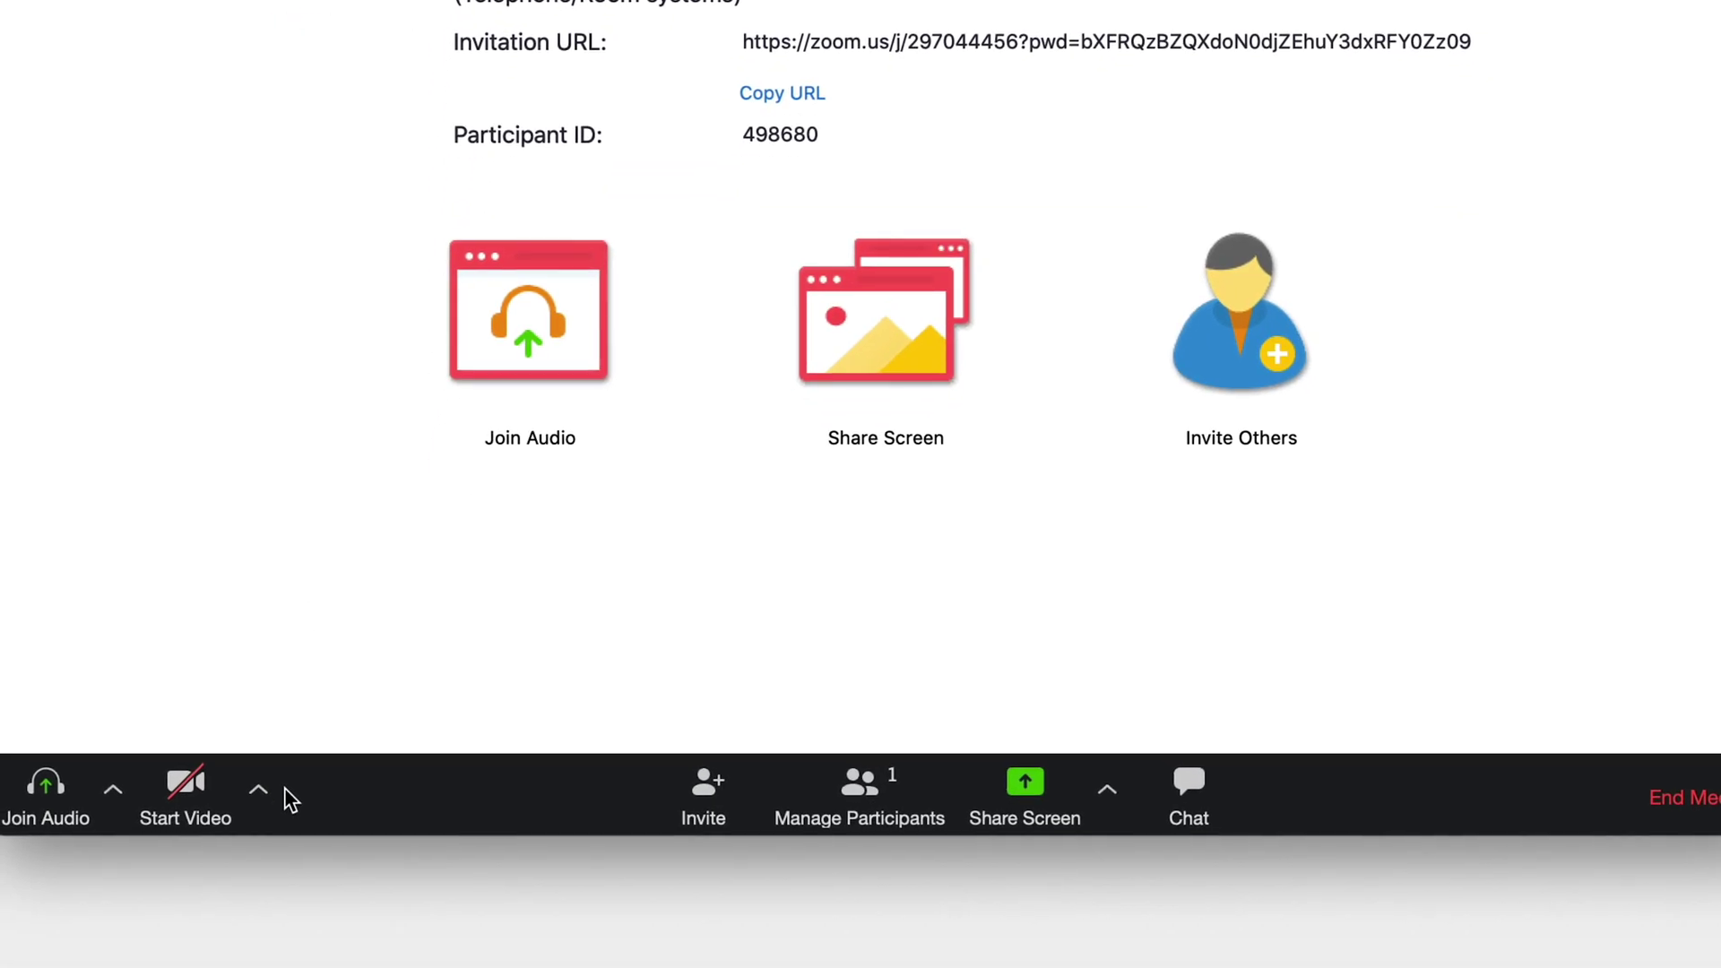
- Start video, switch to HD Pro Webcam C920, then back to FaceTime HD Camera
{"action": "left_click", "coordinate": [188, 793]}
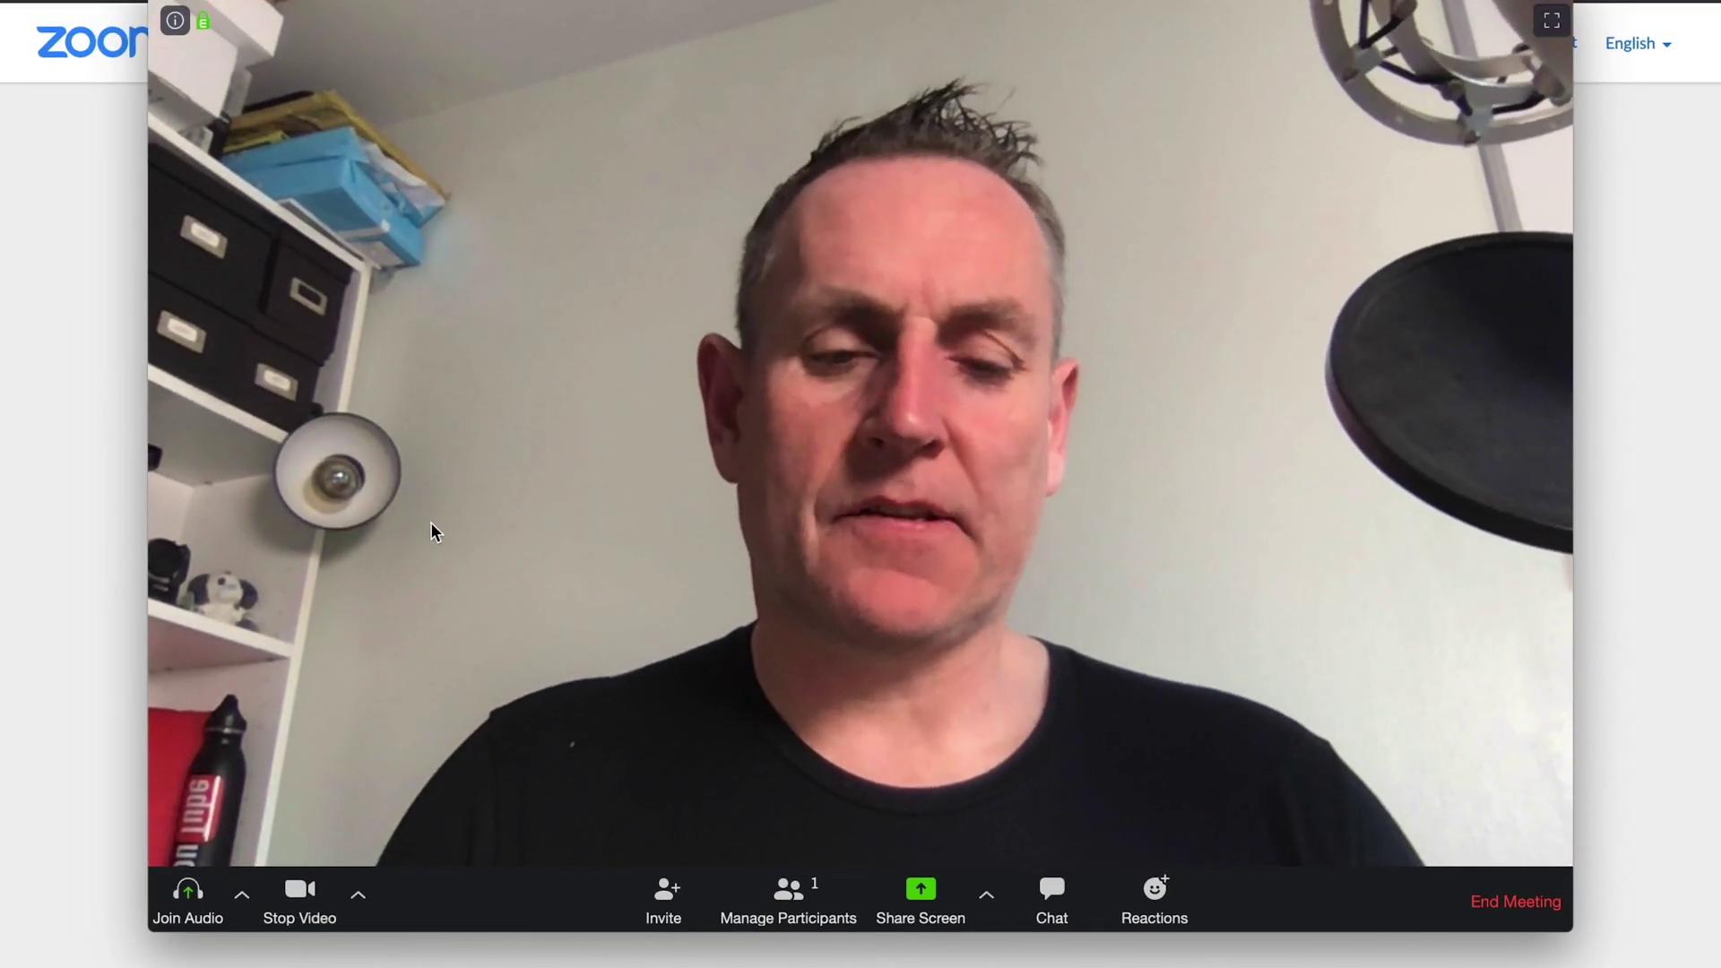
{"action": "left_click", "coordinate": [358, 896]}
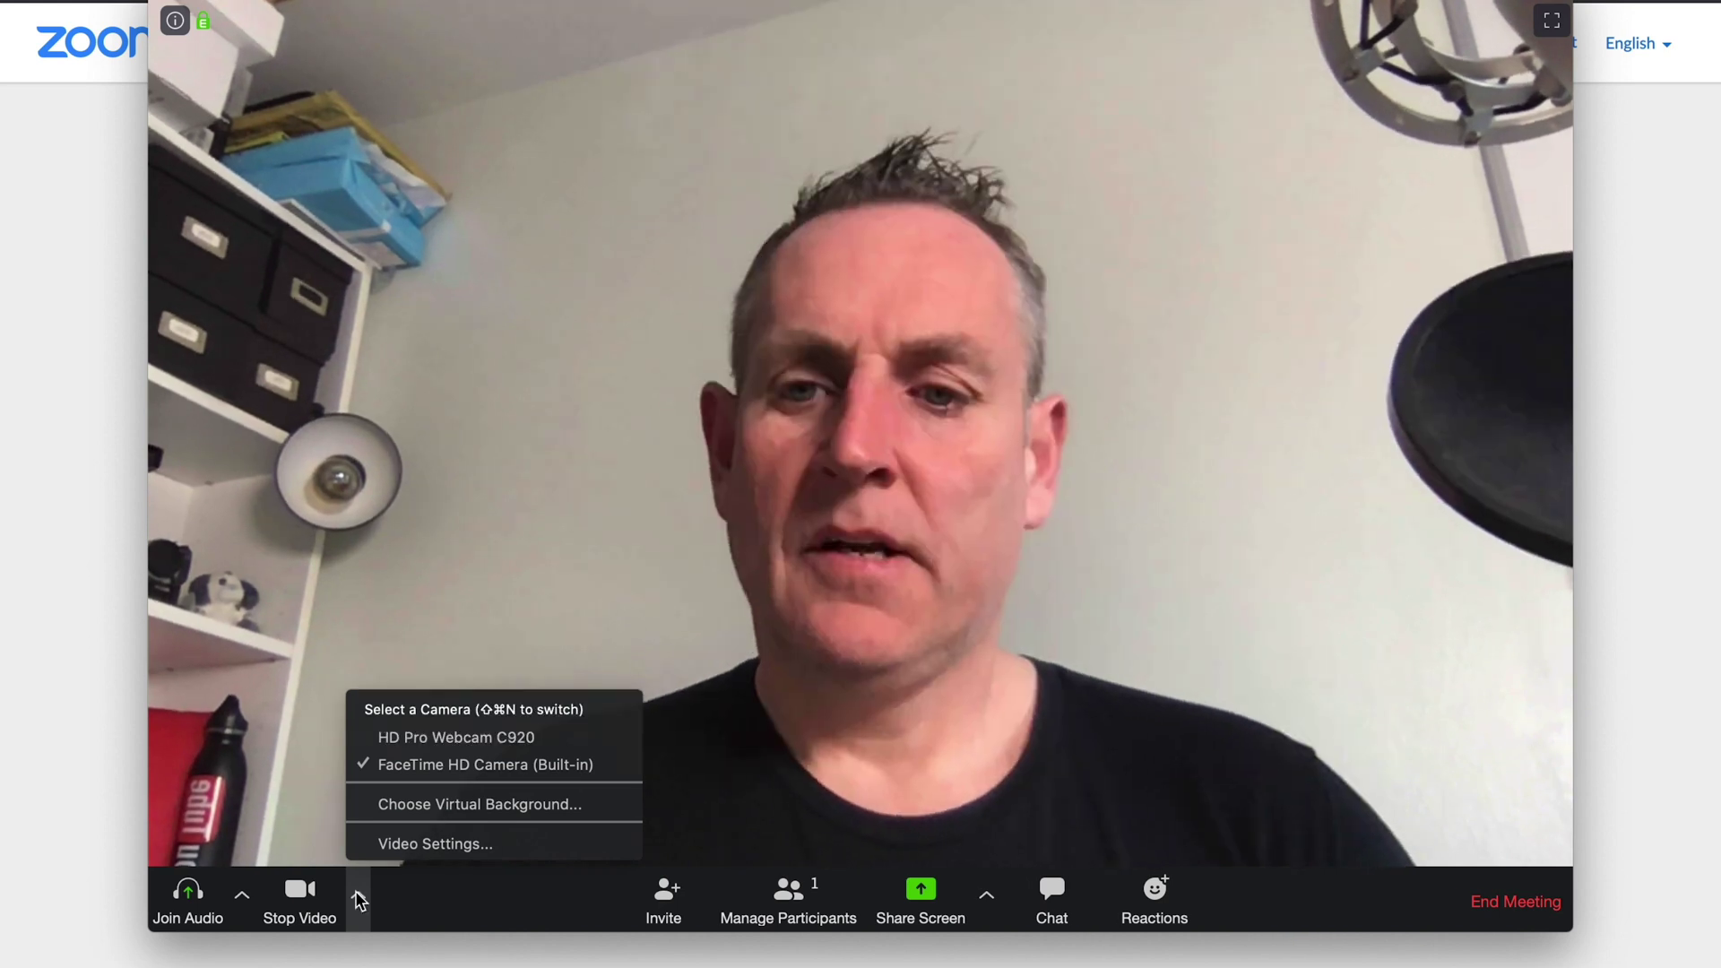
{"action": "left_click", "coordinate": [426, 737]}
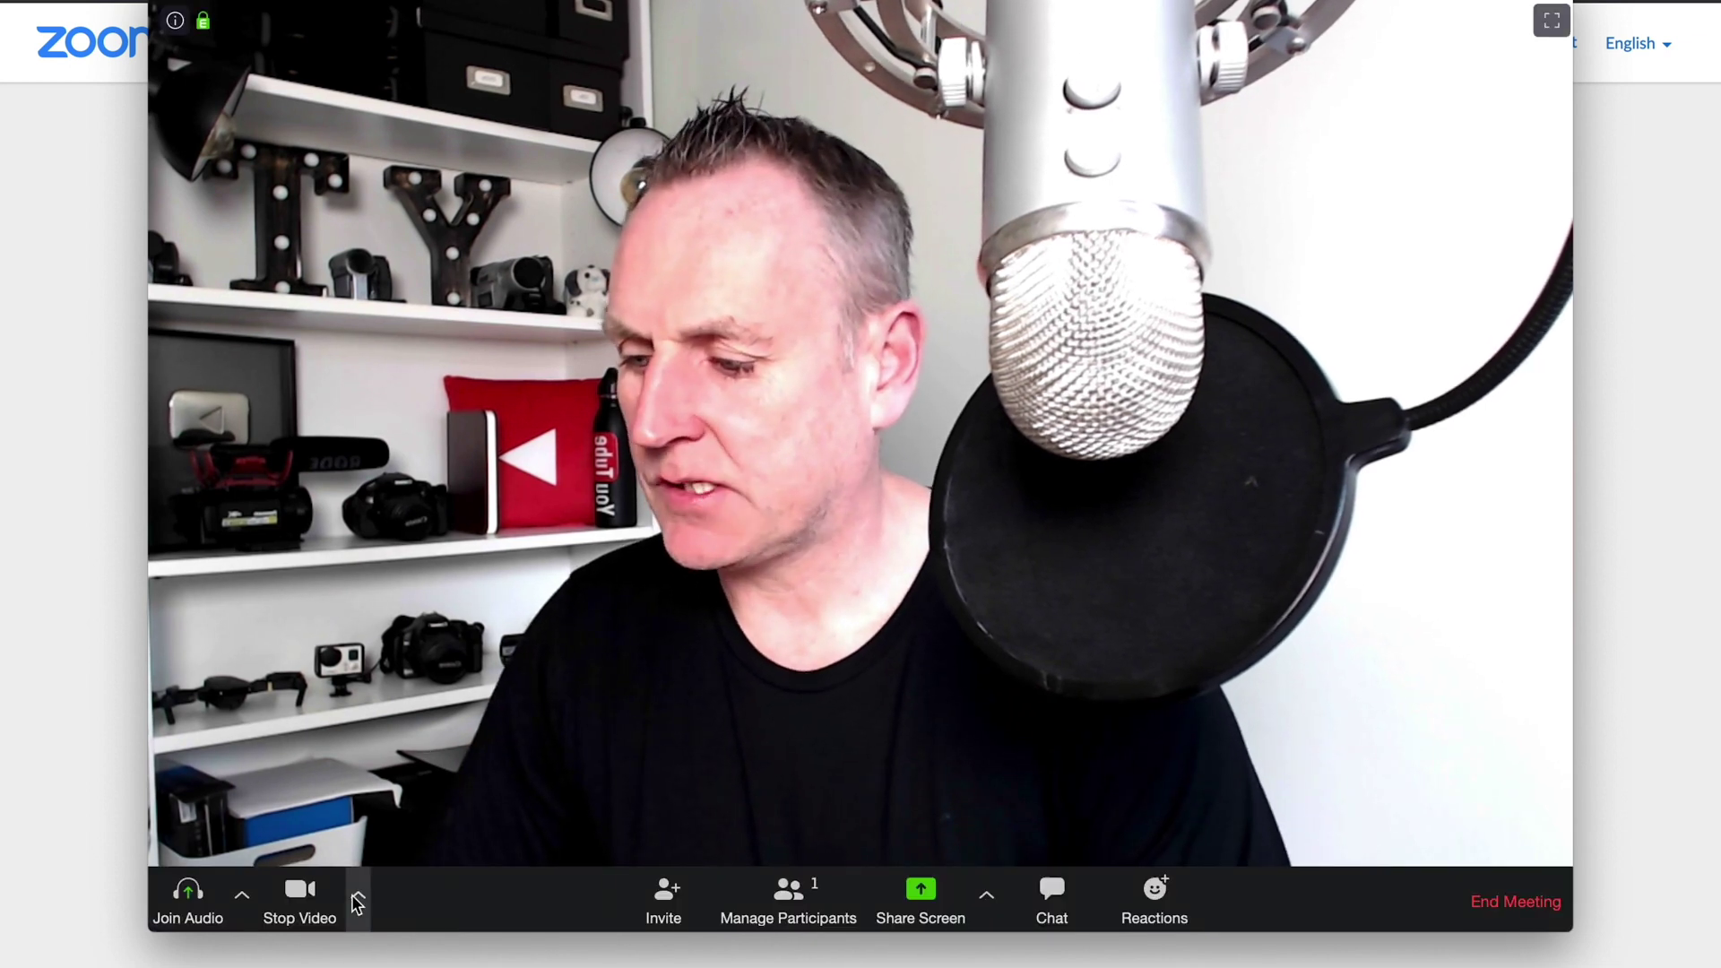
{"action": "left_click", "coordinate": [357, 899]}
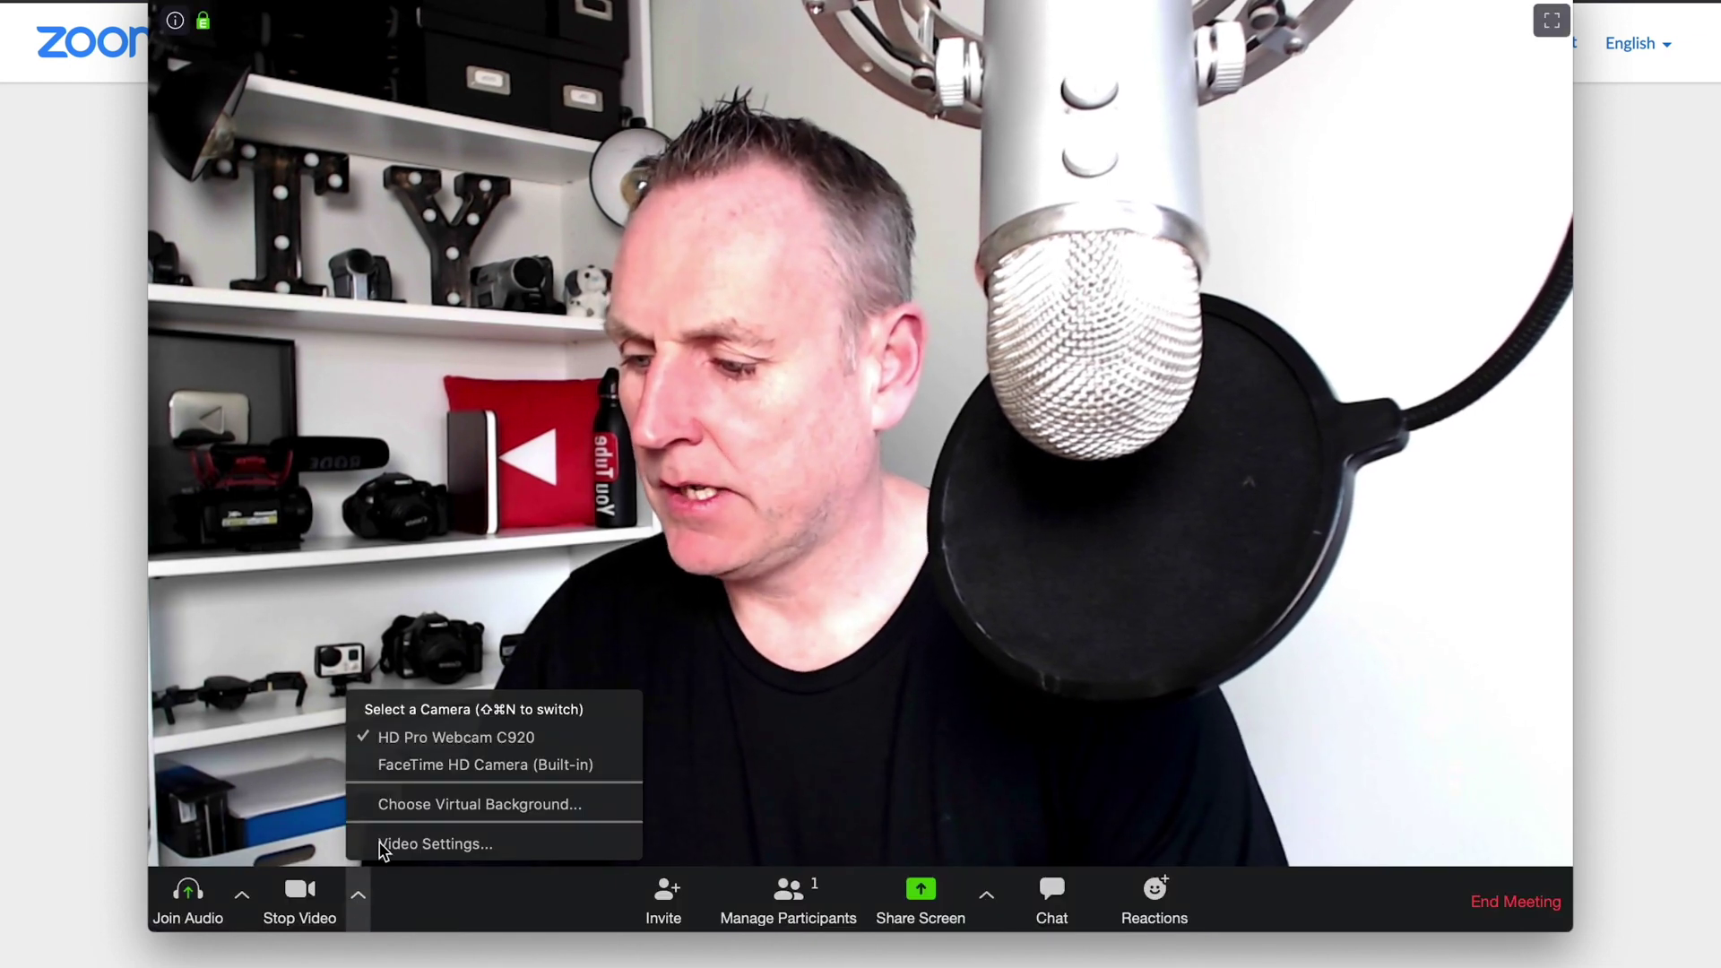
{"action": "left_click", "coordinate": [406, 762]}
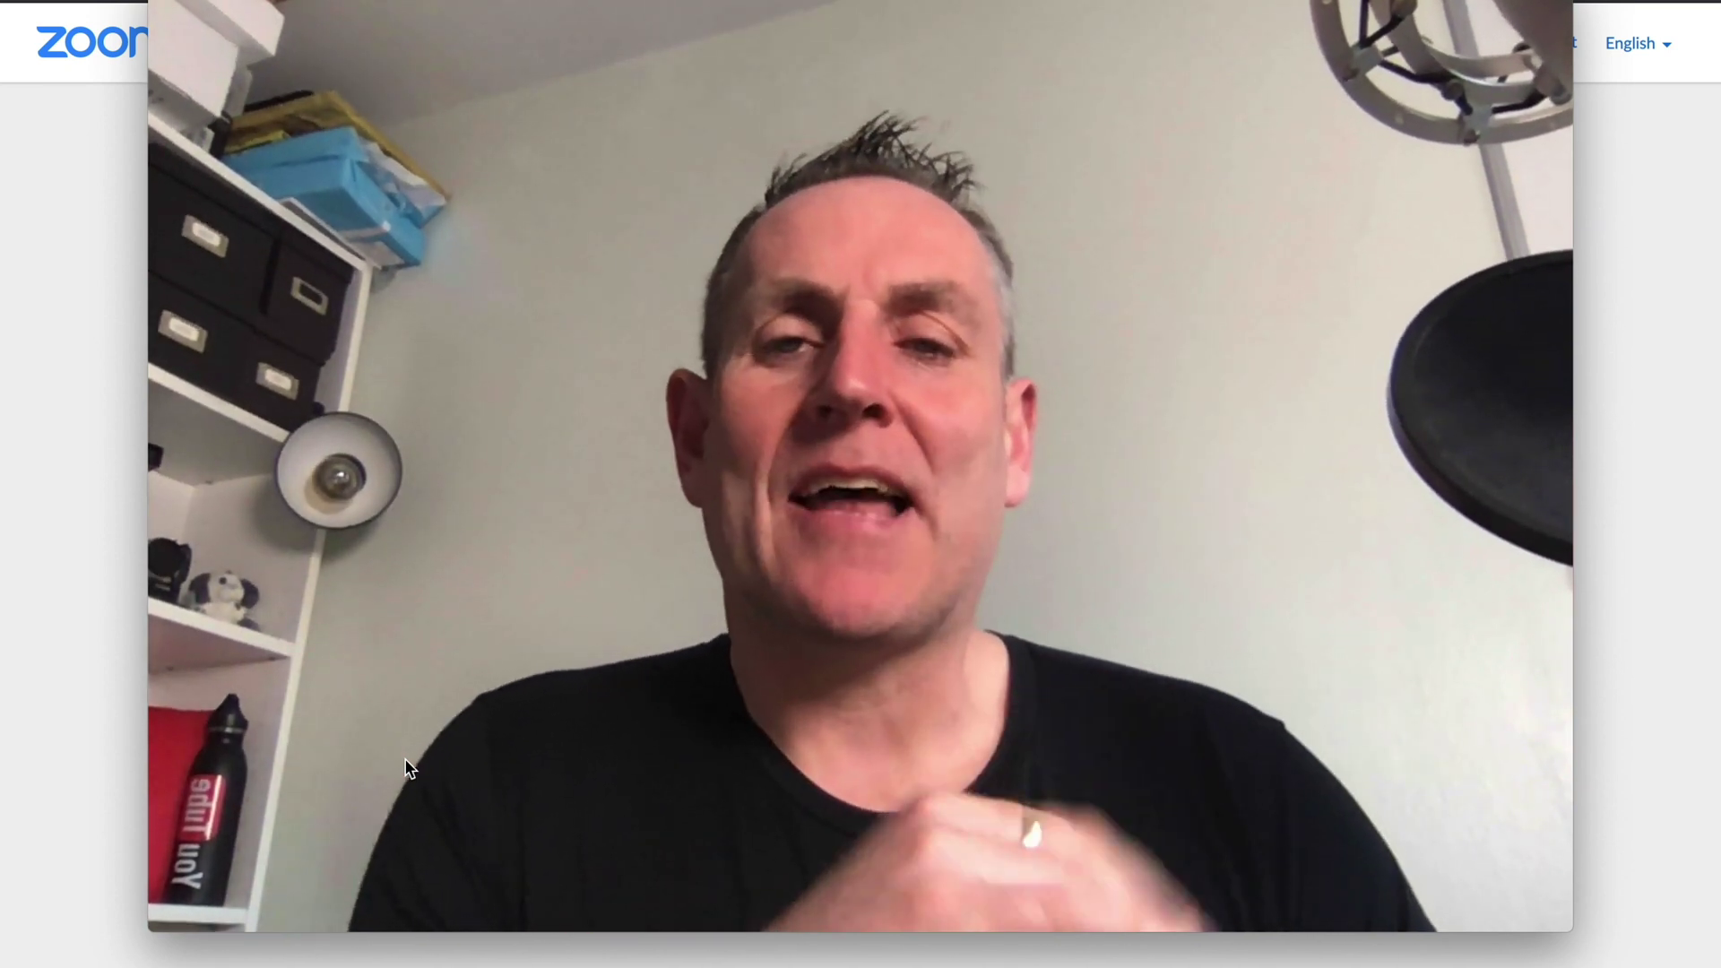
- Open the Participants panel from the toolbar, then close its More options unchanged
{"action": "mouse_move", "coordinate": [538, 833]}
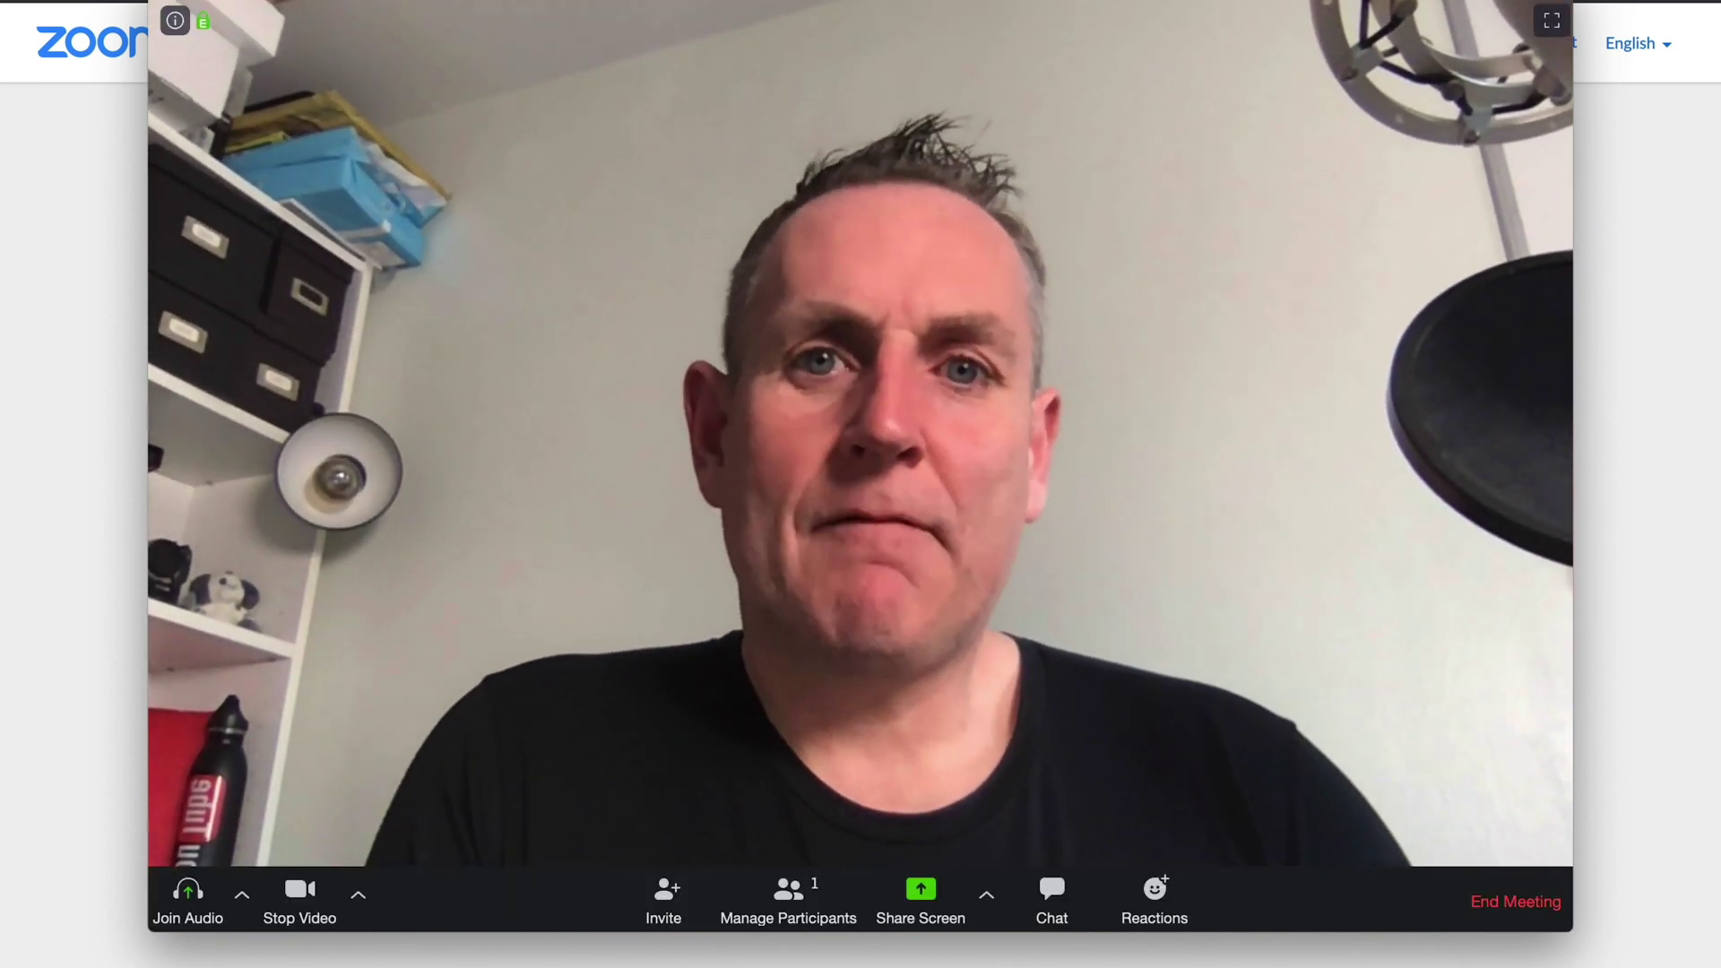
{"action": "left_click", "coordinate": [669, 900]}
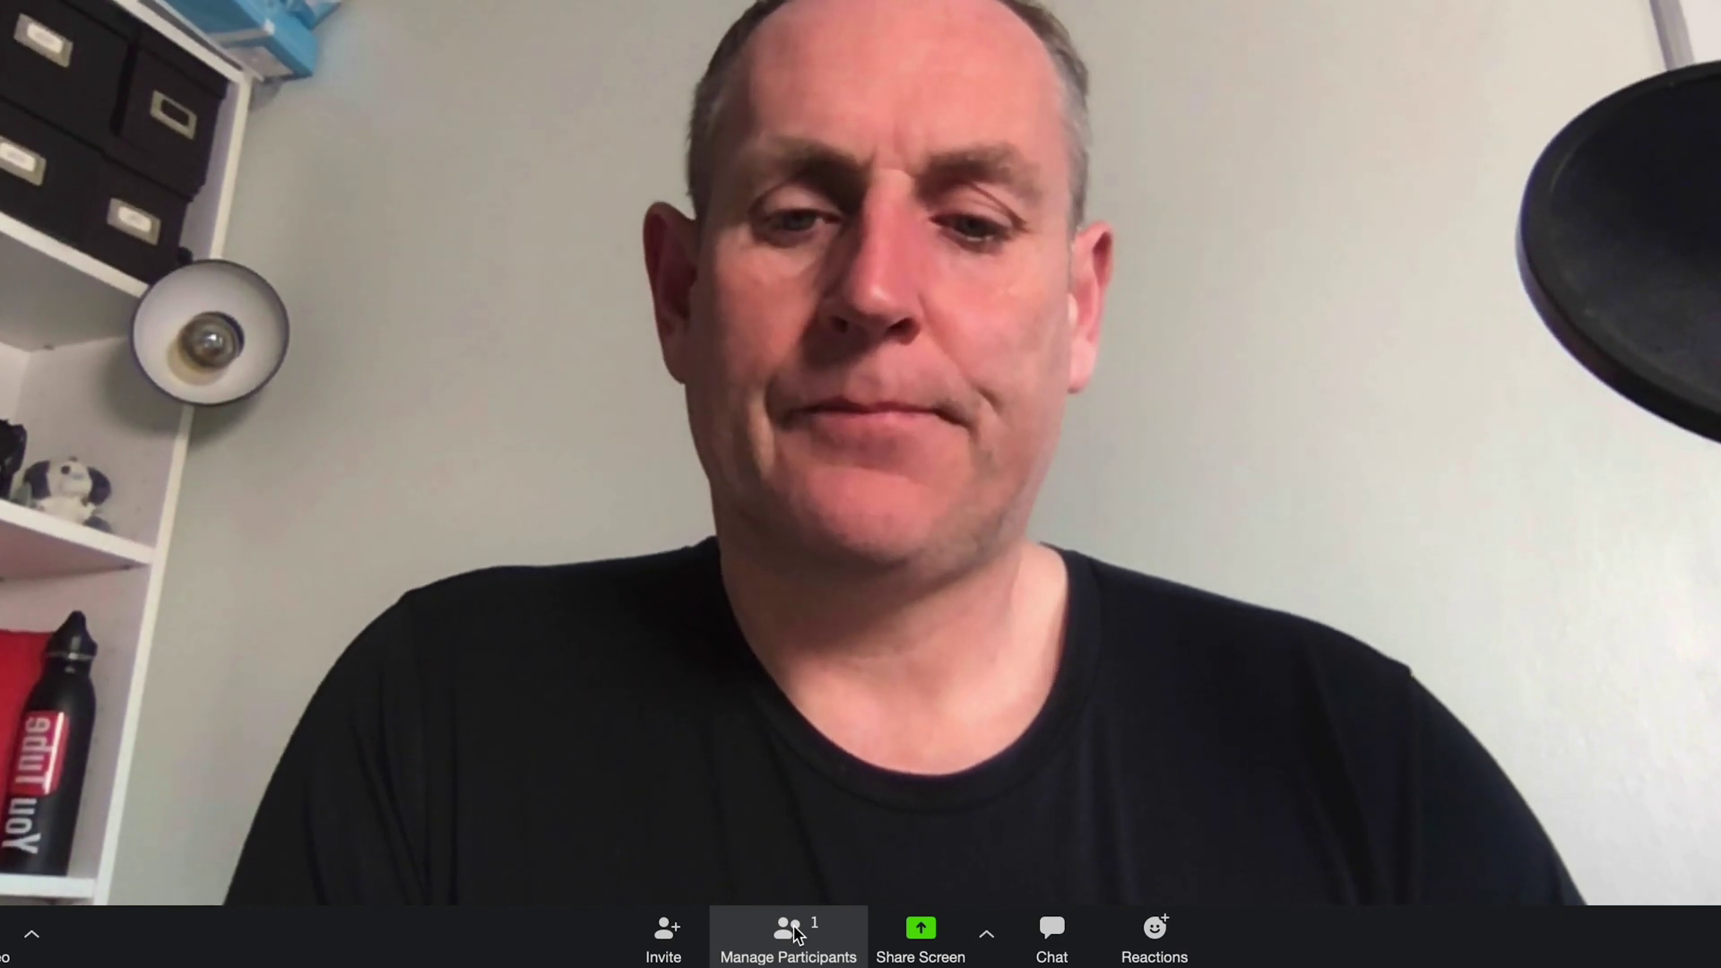
{"action": "left_click", "coordinate": [788, 932]}
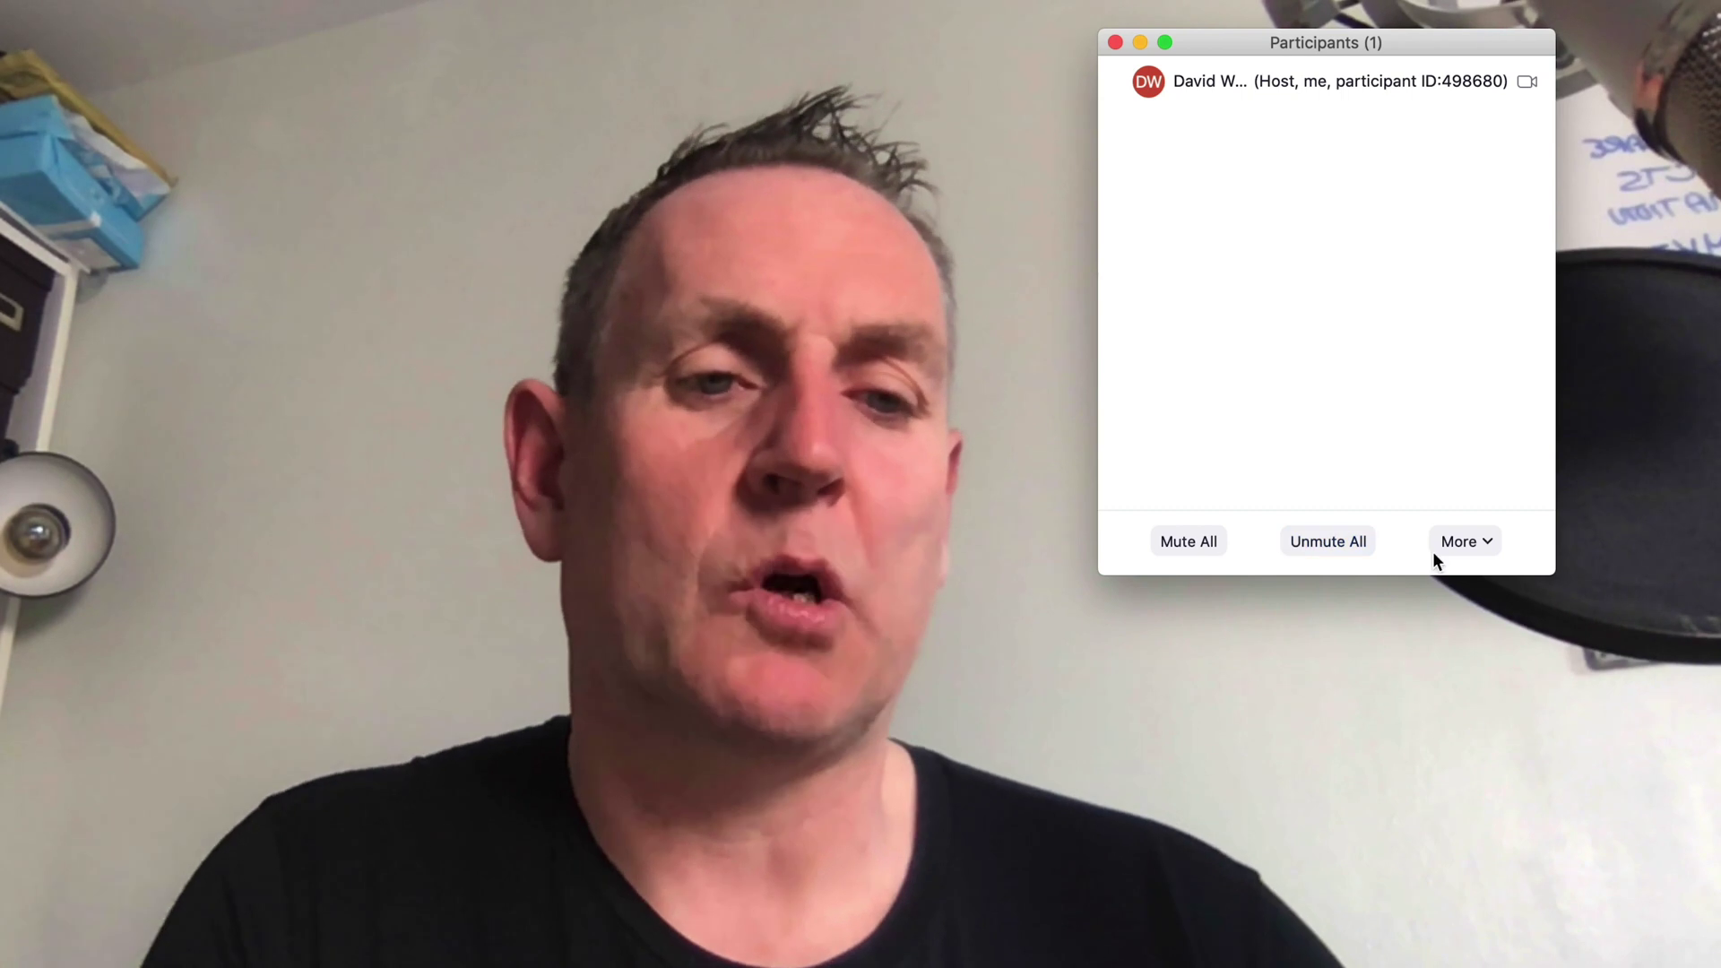
{"action": "left_click", "coordinate": [1471, 544]}
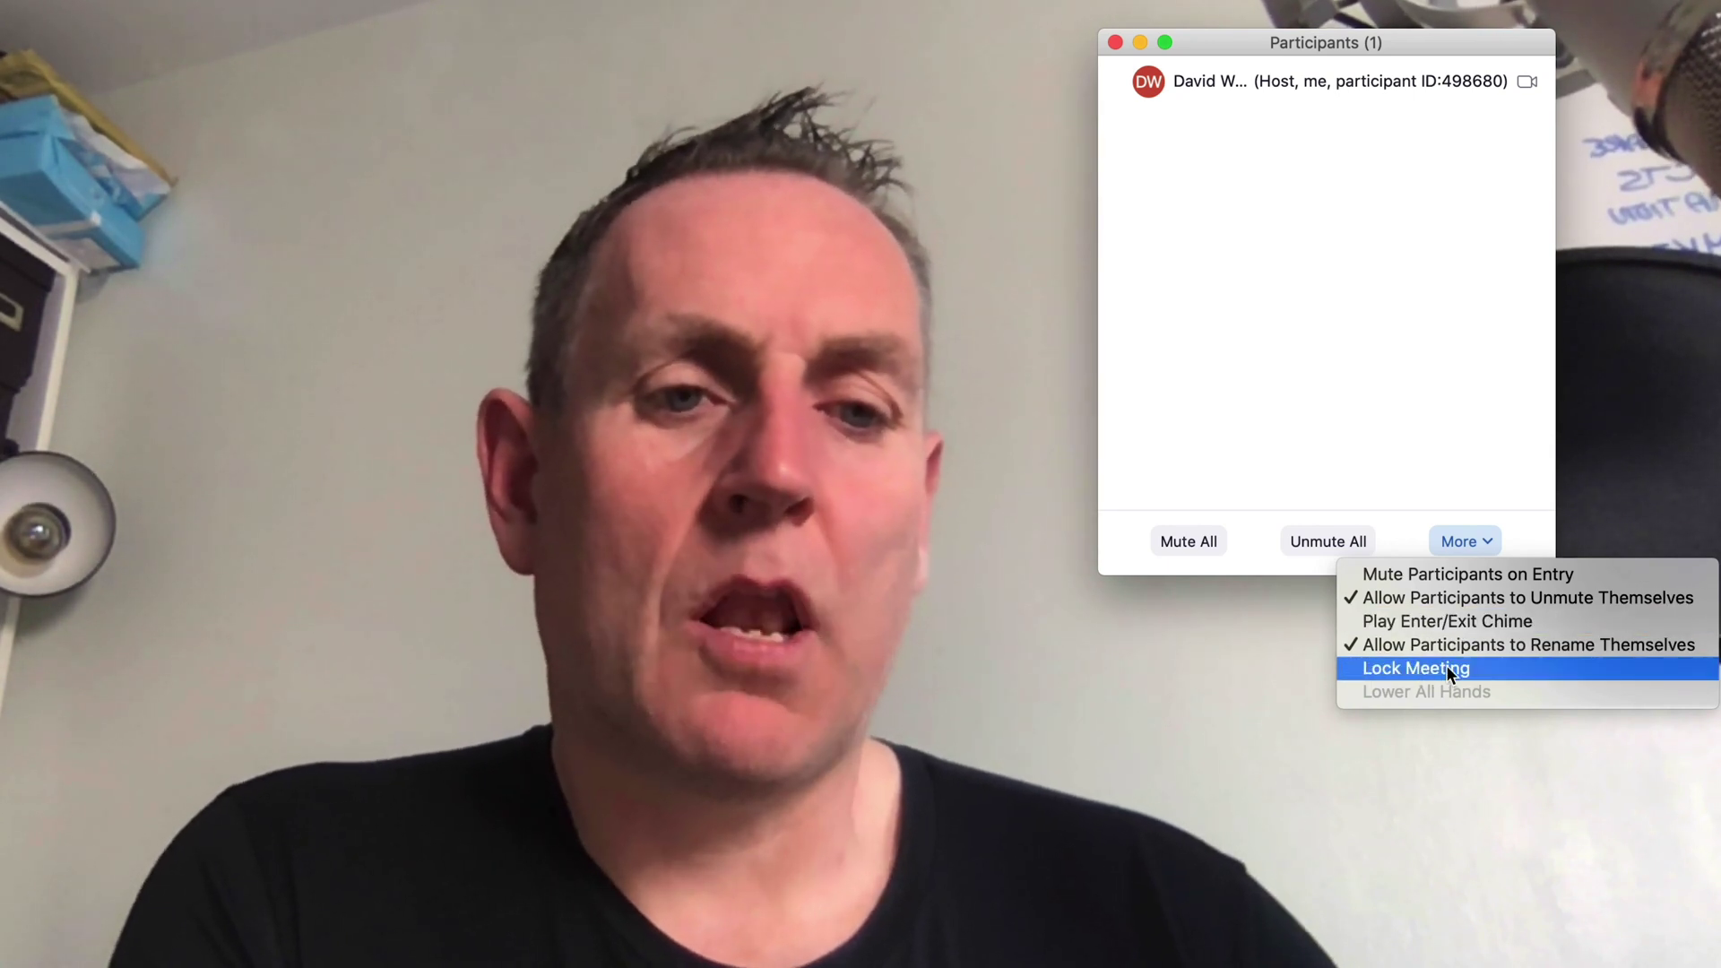
{"action": "left_click", "coordinate": [1321, 502]}
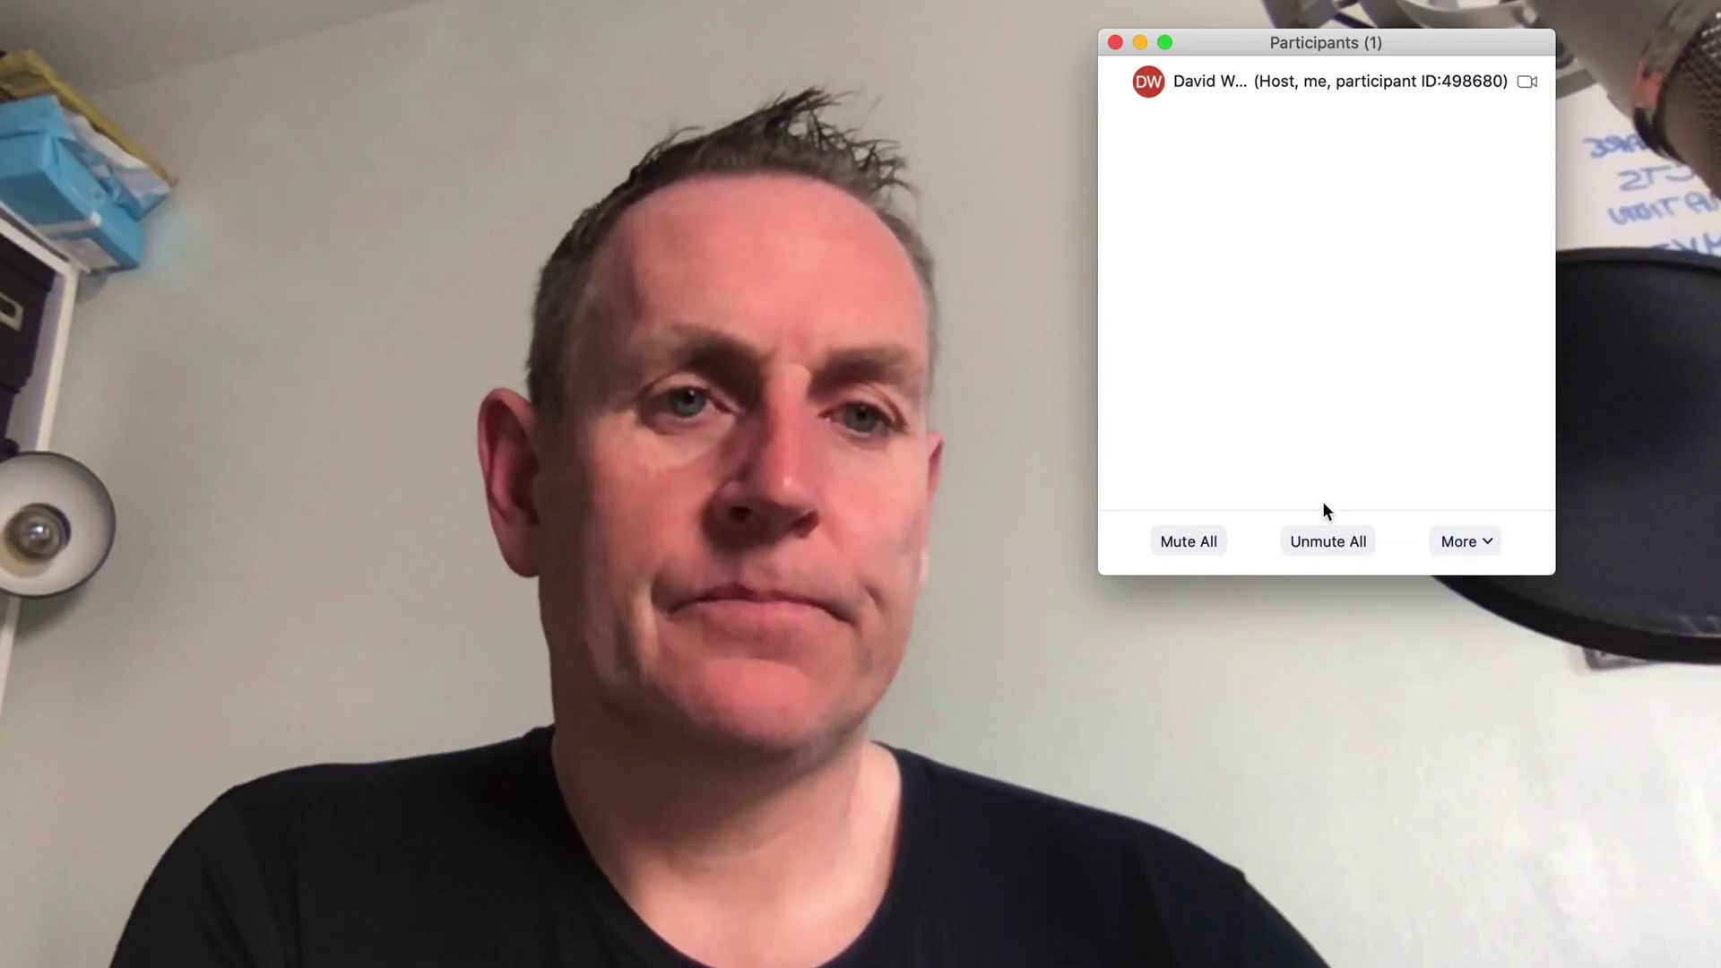